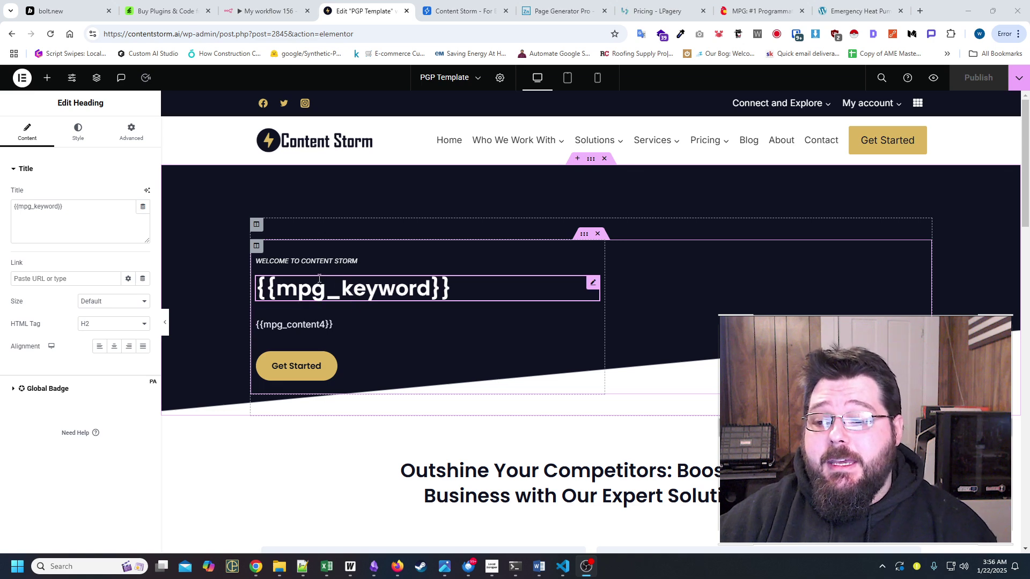
Select the {{mpg_keyword}} placeholder in the template's hero heading and scroll the page
drag(275, 290, 425, 298)
click(426, 299)
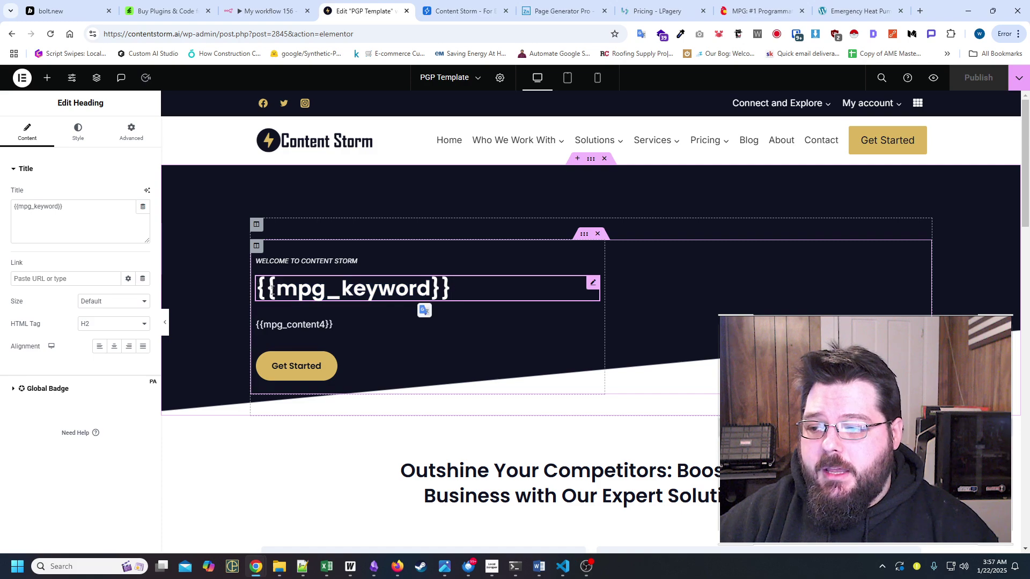
drag(257, 290, 286, 292)
scroll(289, 271, down, 7)
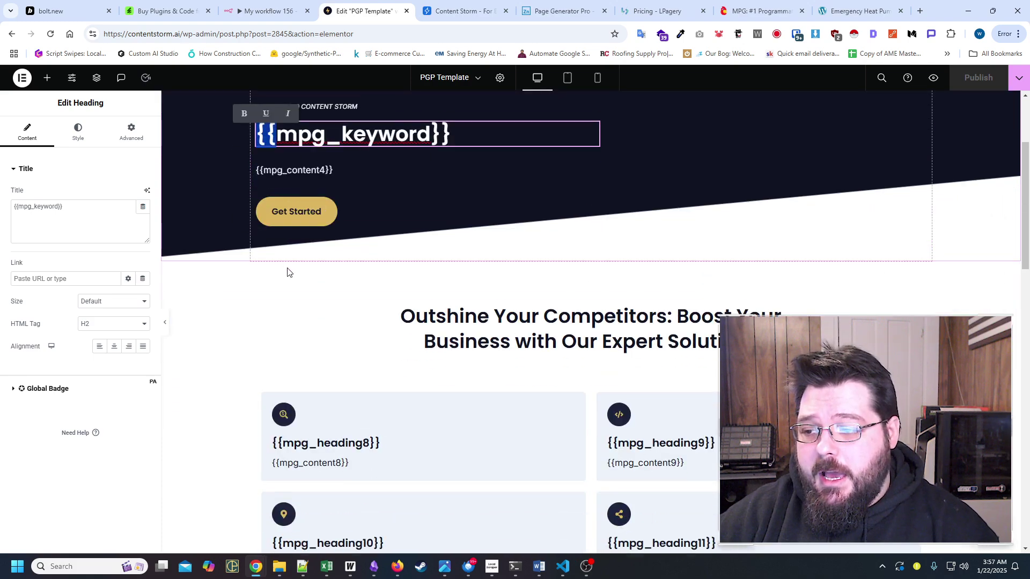
scroll(464, 257, down, 9)
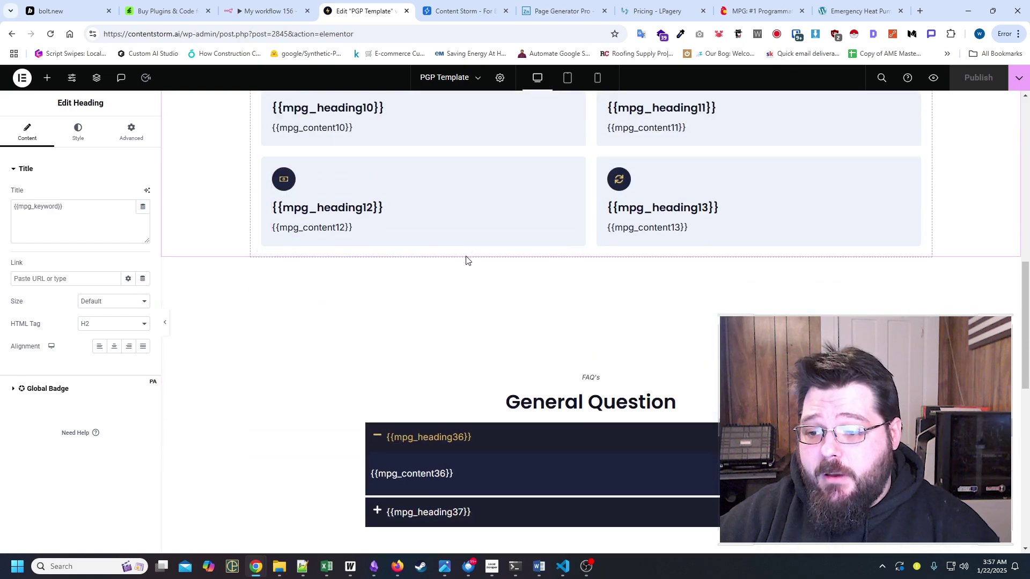
scroll(460, 274, up, 2)
scroll(459, 276, up, 15)
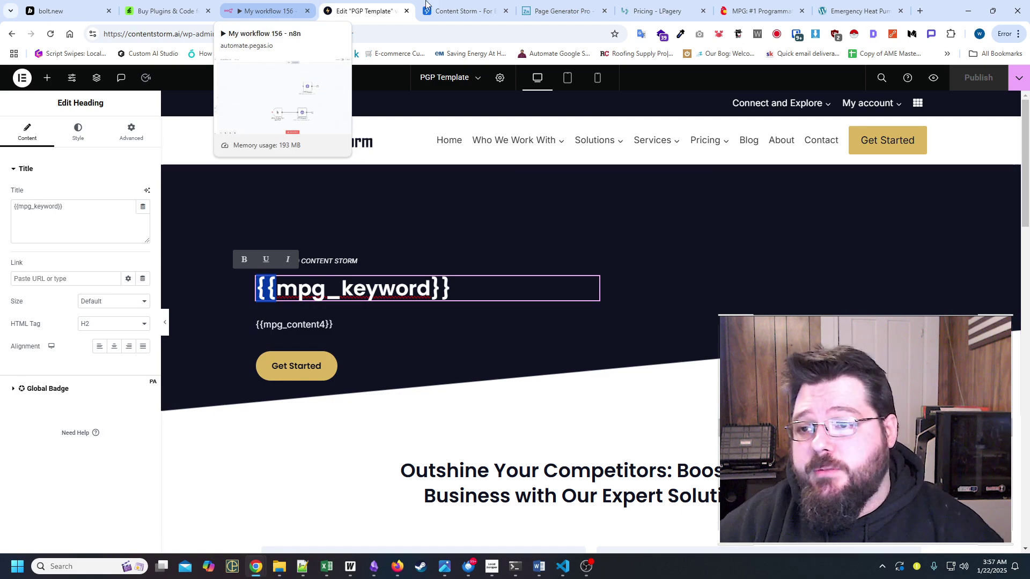
Bring up the WP Zinc Page Generator Pro product page and scroll through it
click(560, 11)
scroll(525, 207, up, 6)
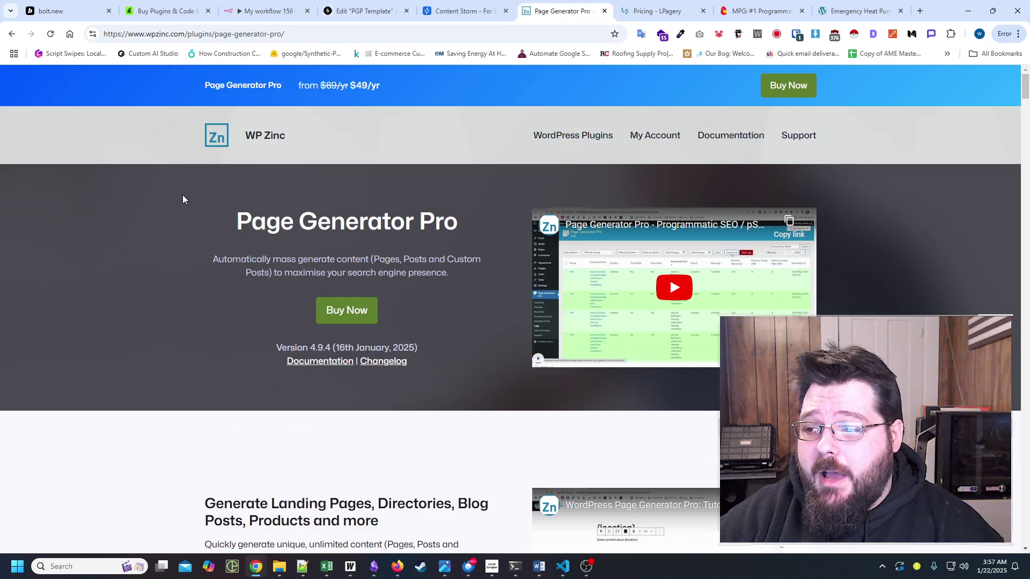
drag(223, 218, 470, 242)
click(472, 215)
scroll(473, 214, down, 15)
scroll(473, 214, down, 15)
scroll(468, 205, down, 5)
scroll(441, 213, up, 20)
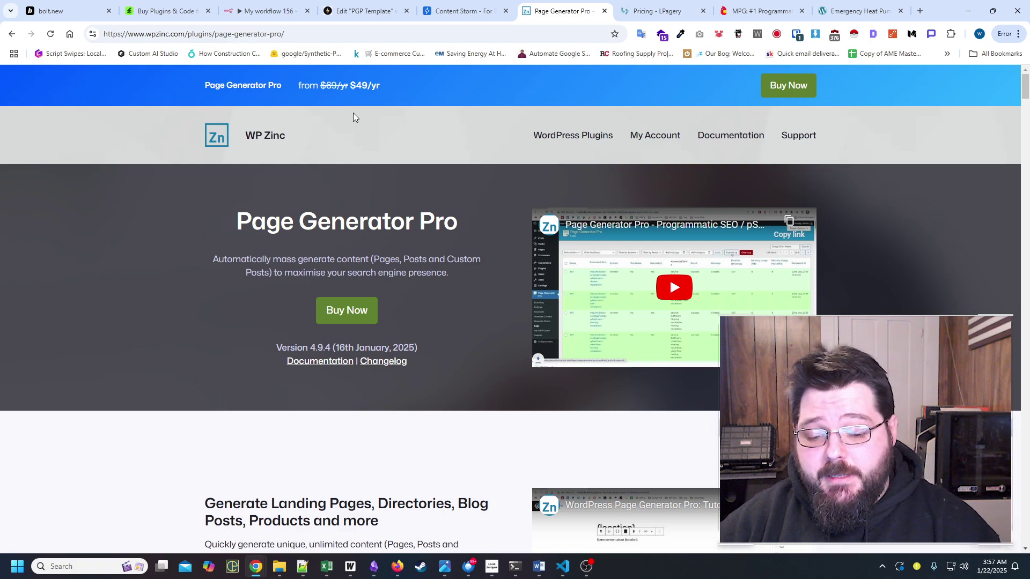
Close the expanded Heat pumps record in the Content Storm Airtable base
click(465, 11)
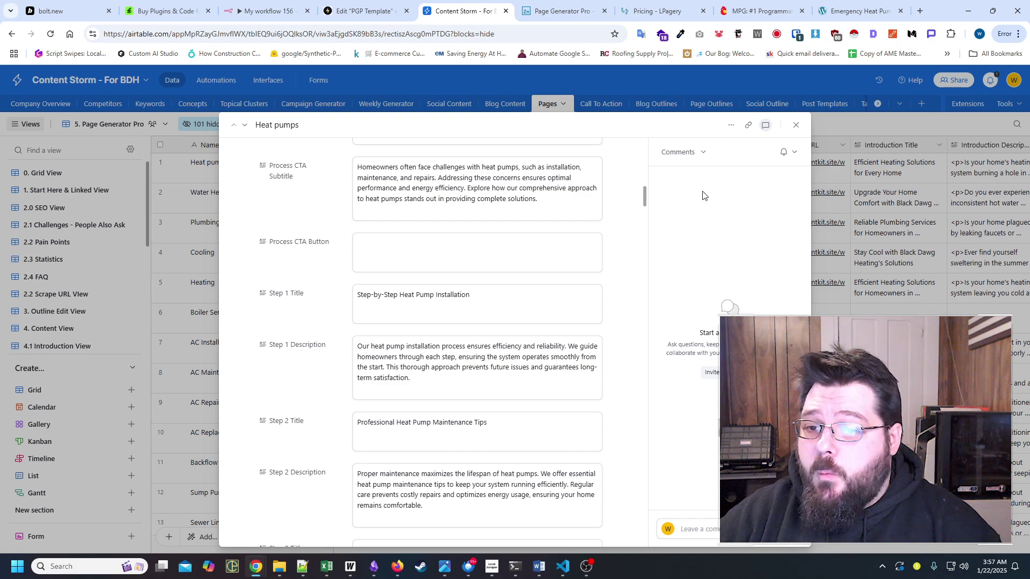
key(Escape)
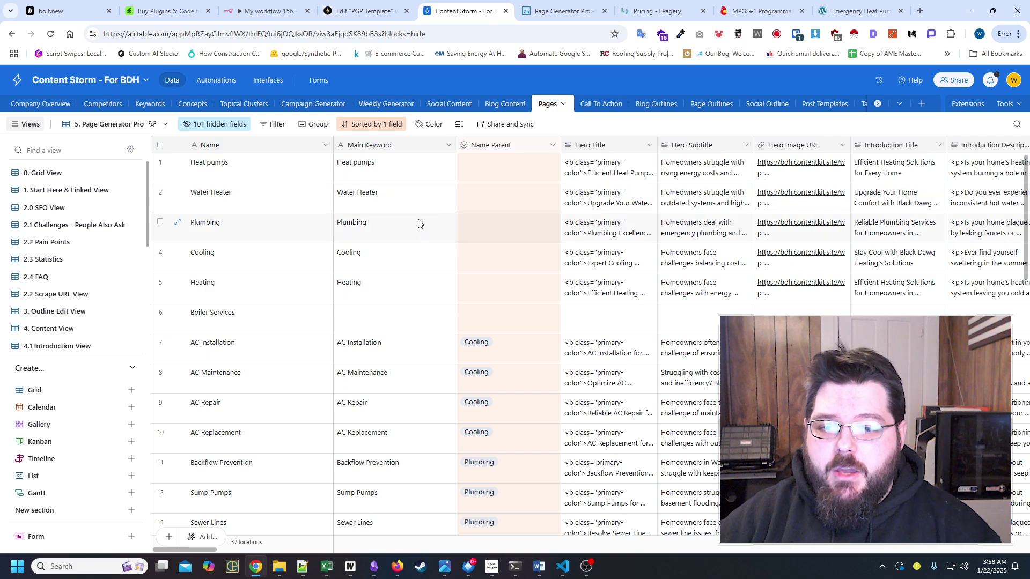
Scroll the Pages grid through row 37 and back, then return to the PGP Template editor
scroll(480, 260, down, 10)
scroll(477, 271, down, 5)
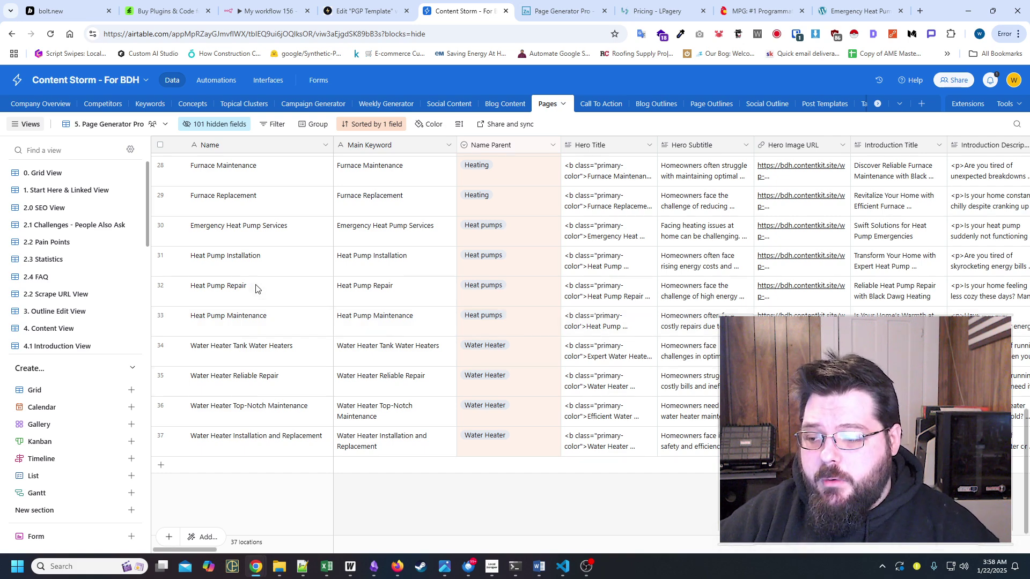
scroll(245, 268, up, 15)
scroll(242, 237, down, 15)
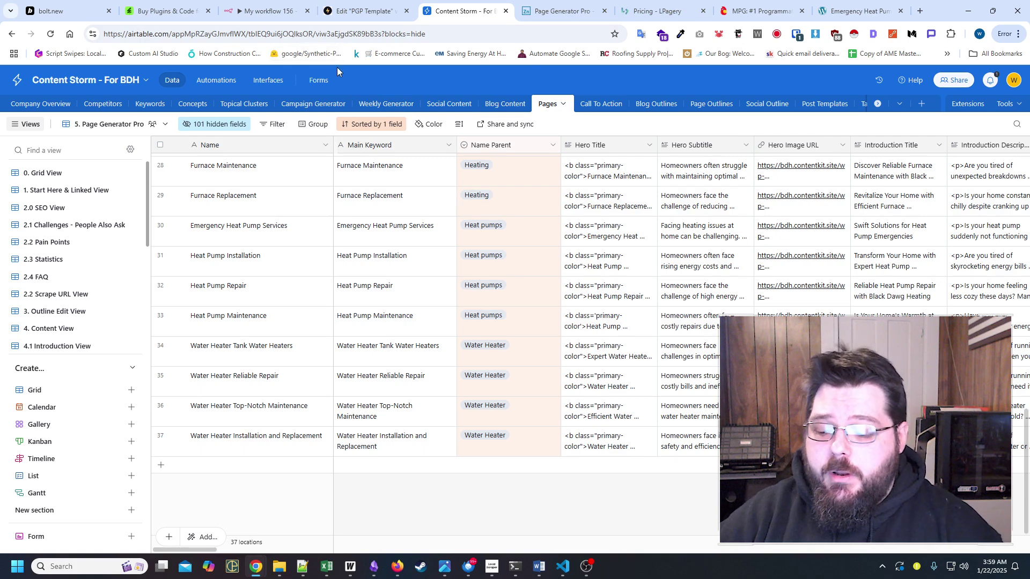
click(363, 14)
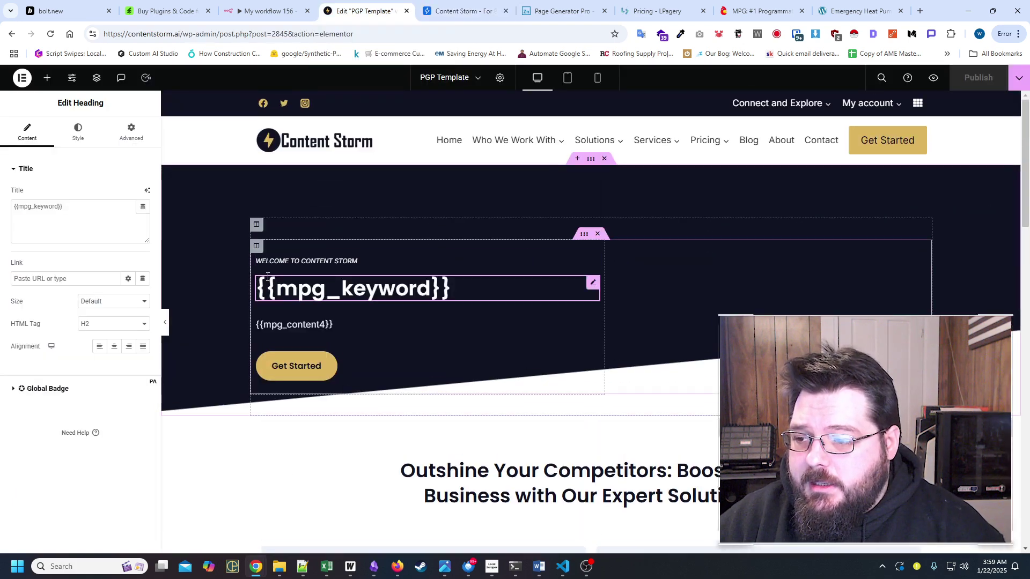
Strip the editor part from the PGP Template URL to load the WordPress admin address
mouse_move(258, 287)
mouse_down()
mouse_move(275, 289)
mouse_move(219, 288)
mouse_move(254, 286)
mouse_up()
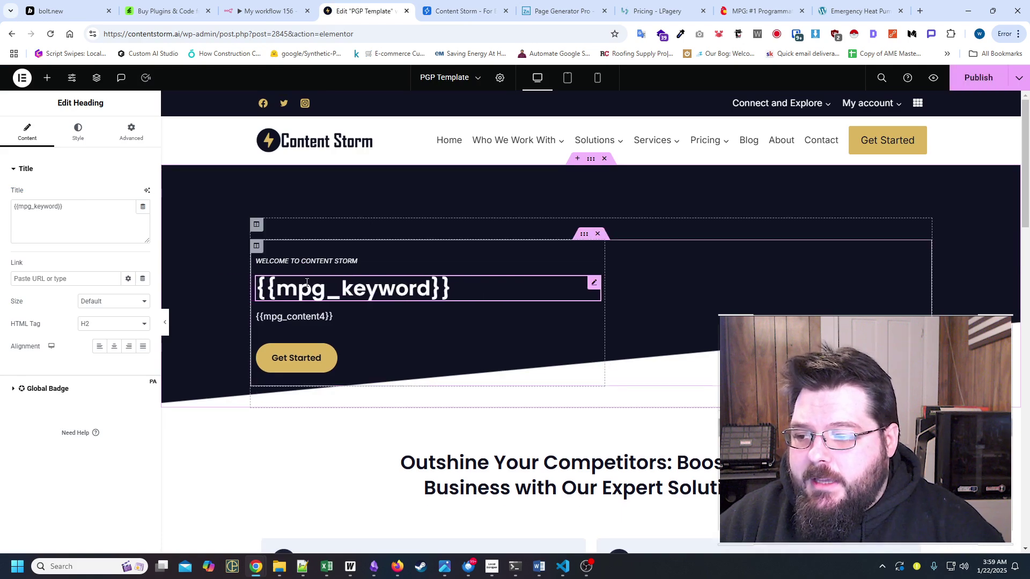
click(525, 289)
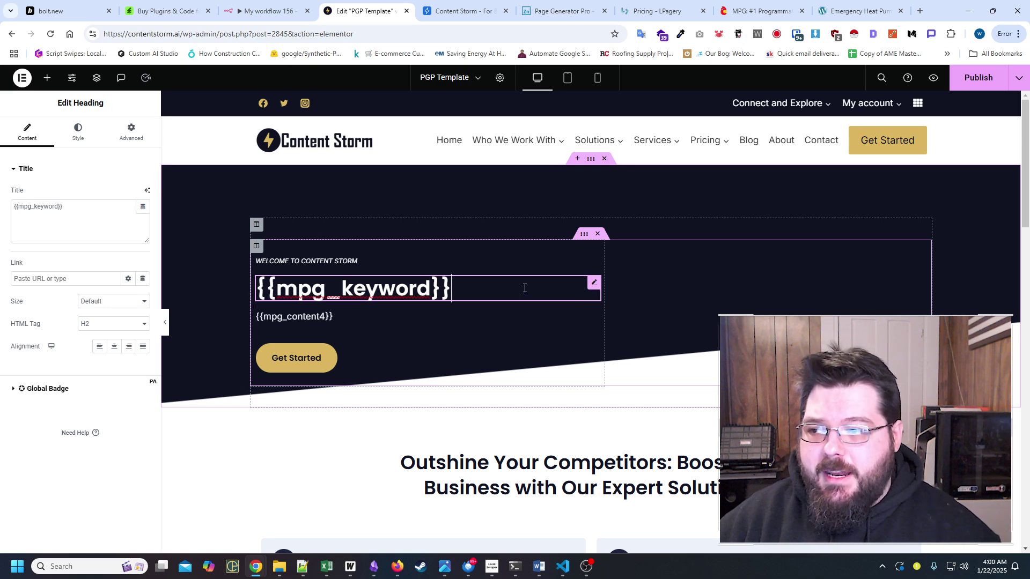
drag(217, 34, 354, 34)
key(BackSpace)
key(Return)
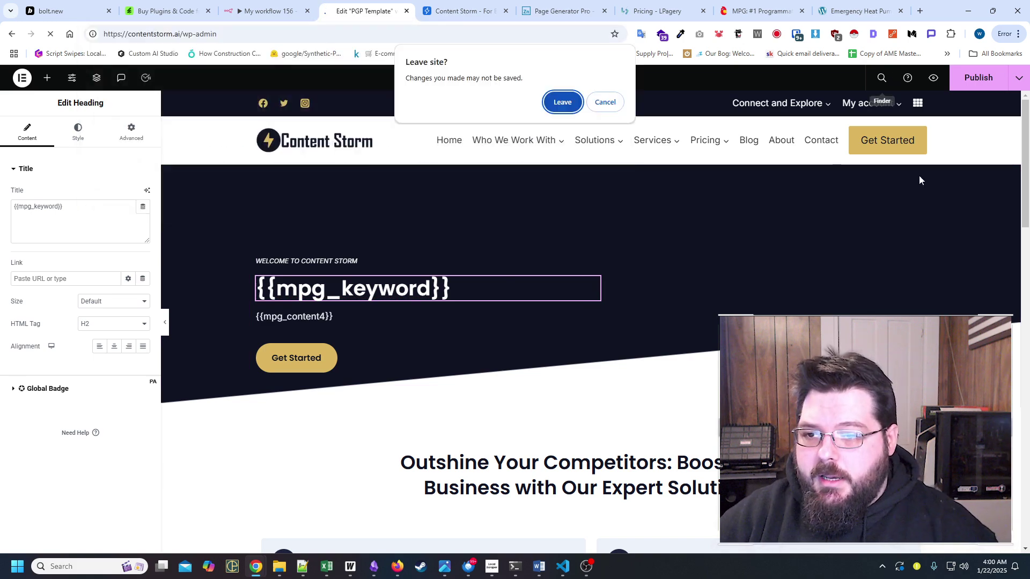
Leave the editor without saving and go to Page Generator in the admin menu
click(558, 103)
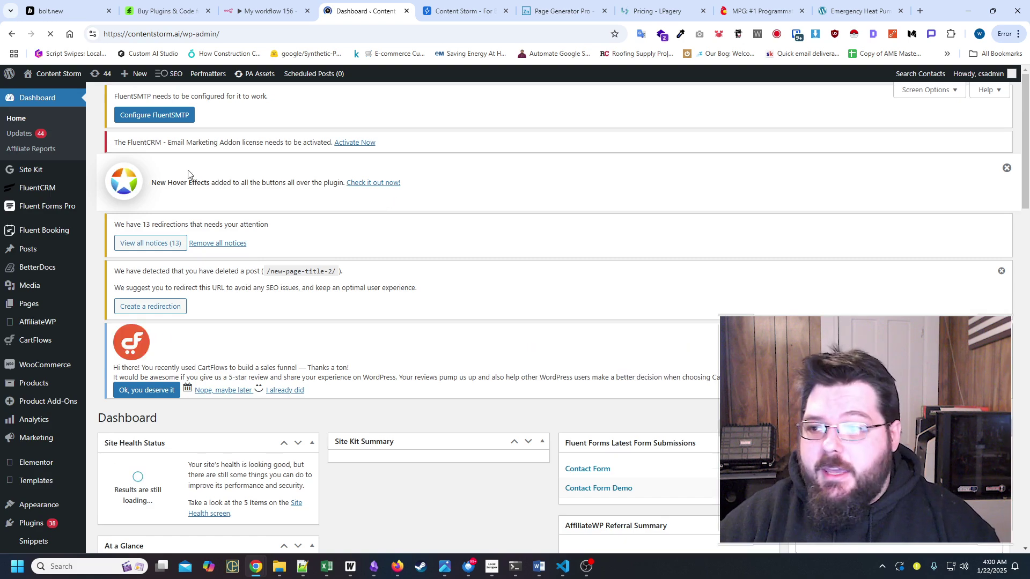
scroll(575, 206, down, 5)
scroll(575, 202, down, 10)
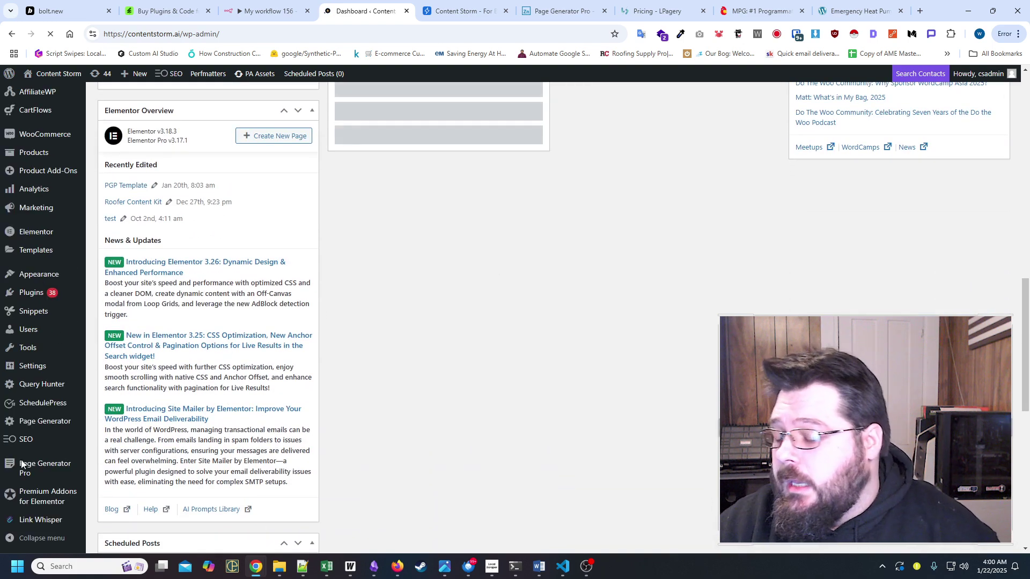
click(24, 426)
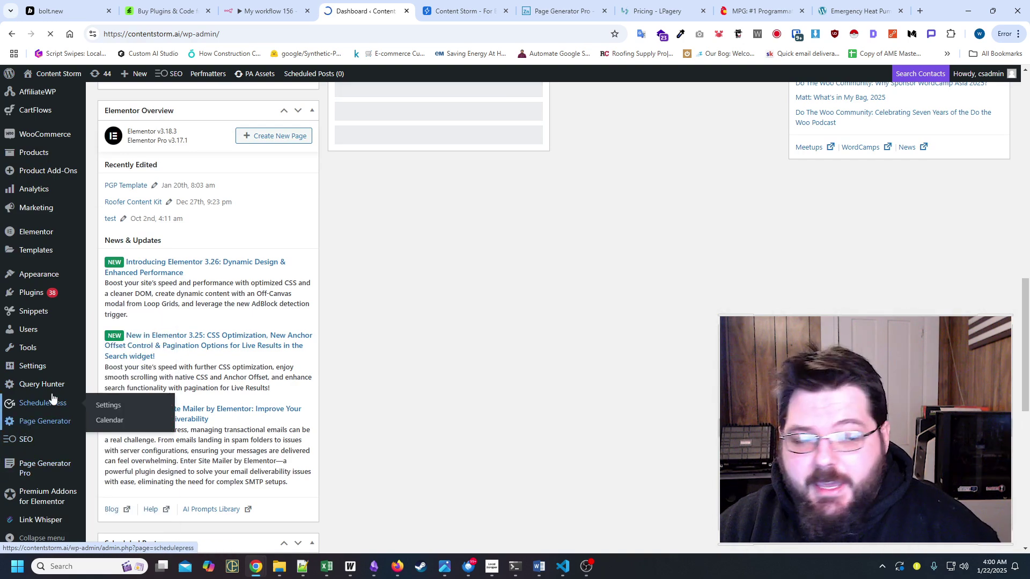
mouse_move(3, 346)
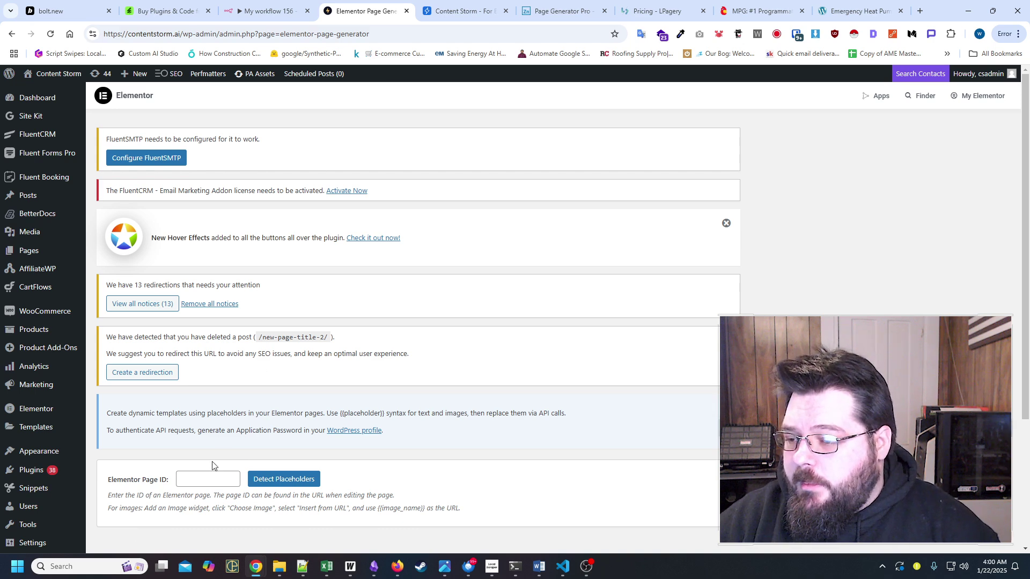
Take page ID 2845 from the n8n HTTP Request1 node's request URL
click(192, 480)
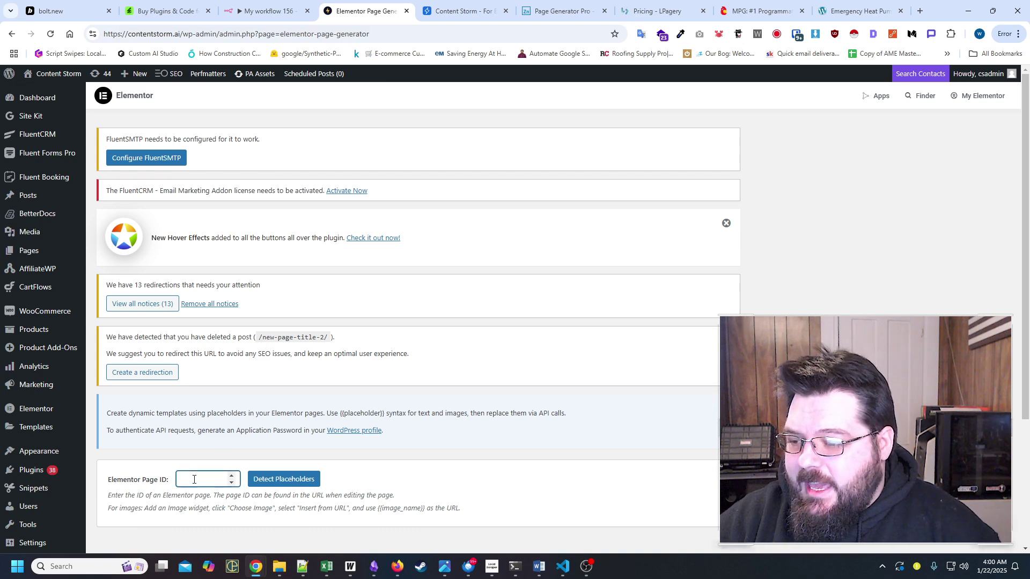
click(239, 13)
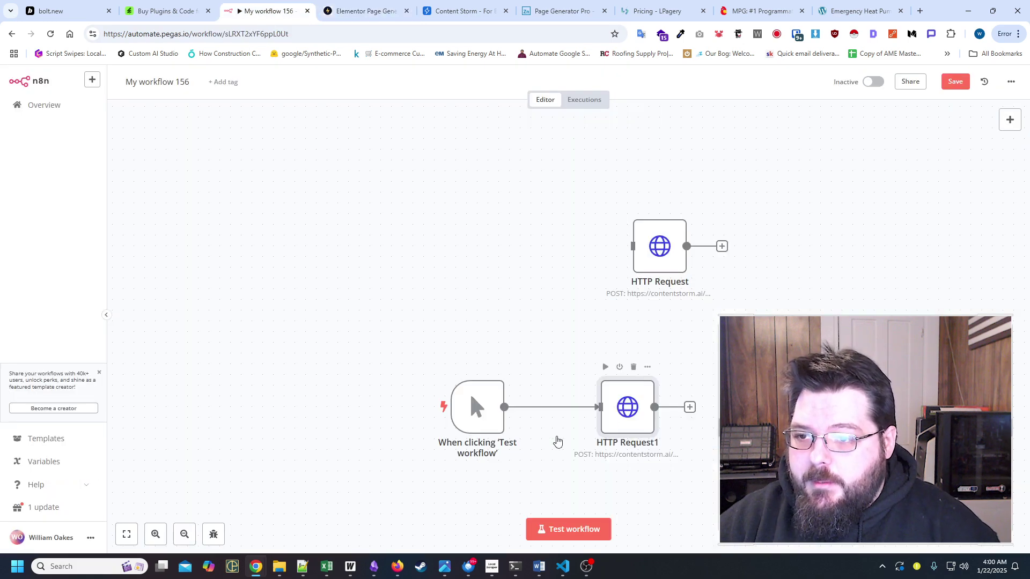
double_click(628, 408)
drag(506, 207, 716, 226)
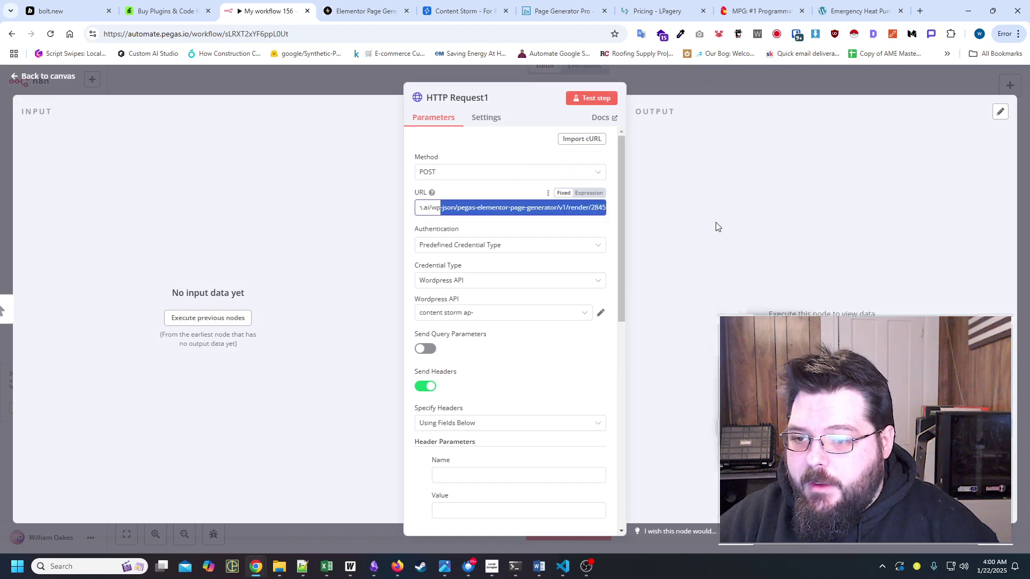
click(587, 207)
drag(593, 207, 630, 214)
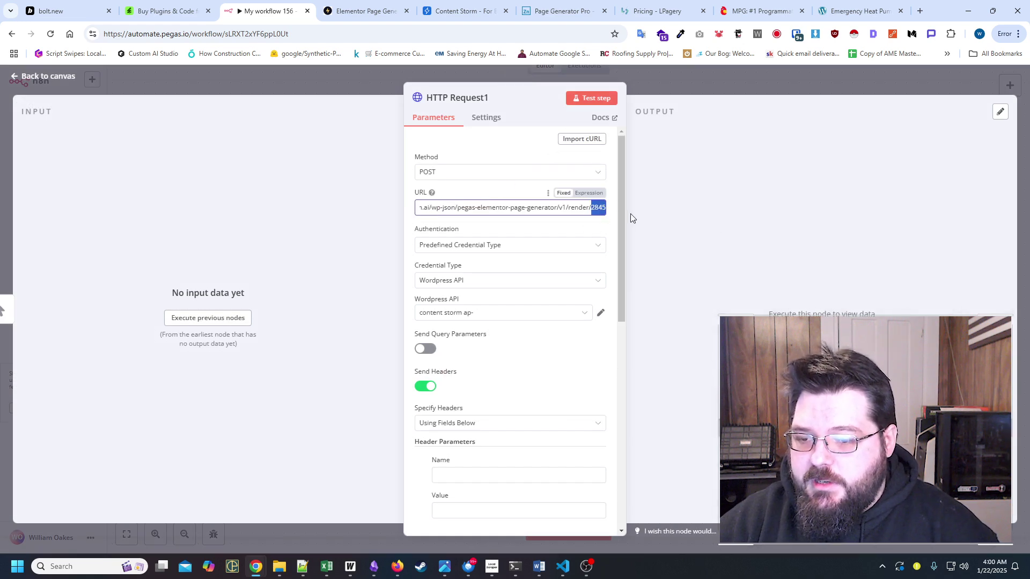
key(BackSpace)
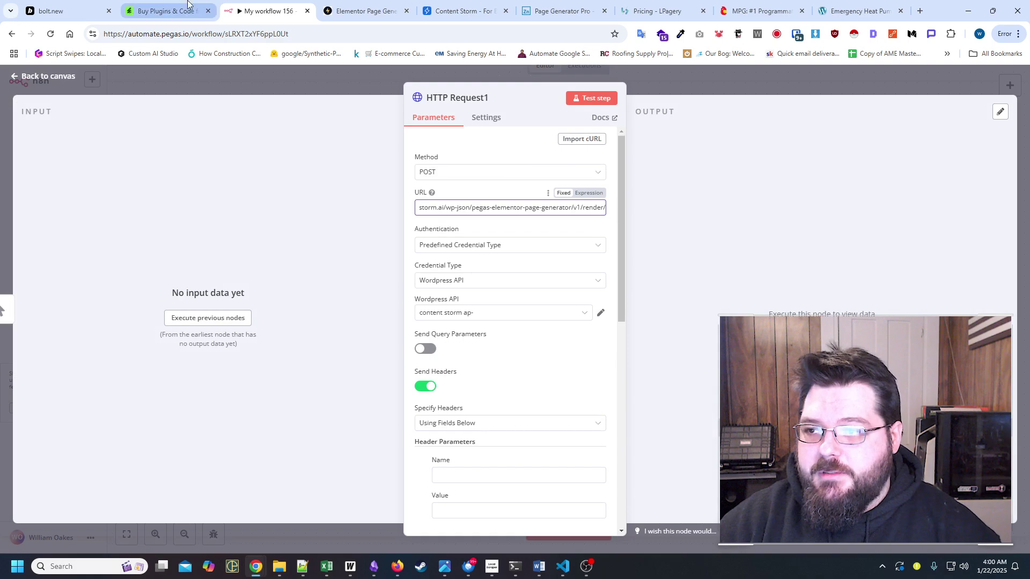
Enter 2845 as the Elementor Page ID and detect its placeholders
click(360, 11)
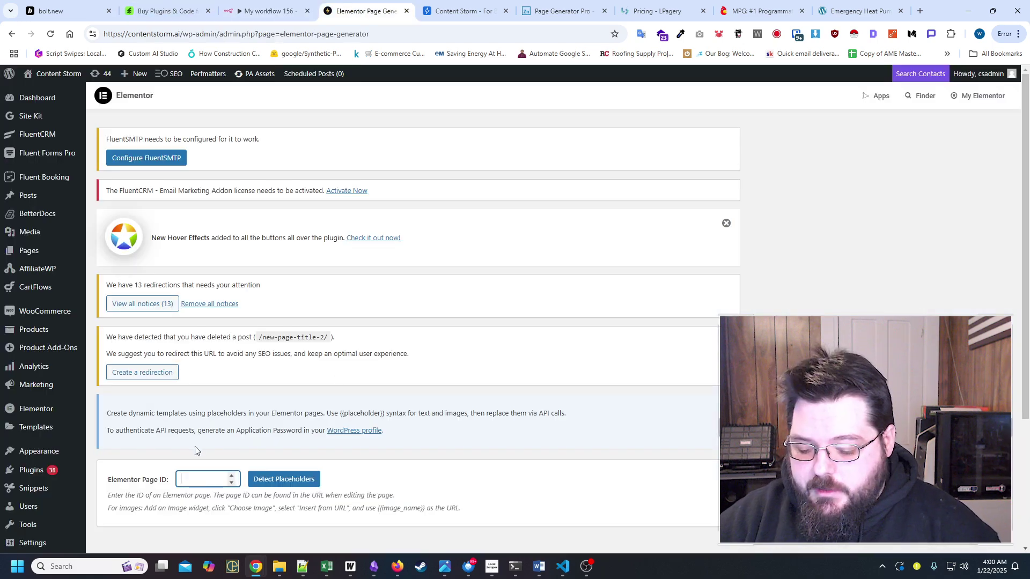
scroll(295, 380, down, 2)
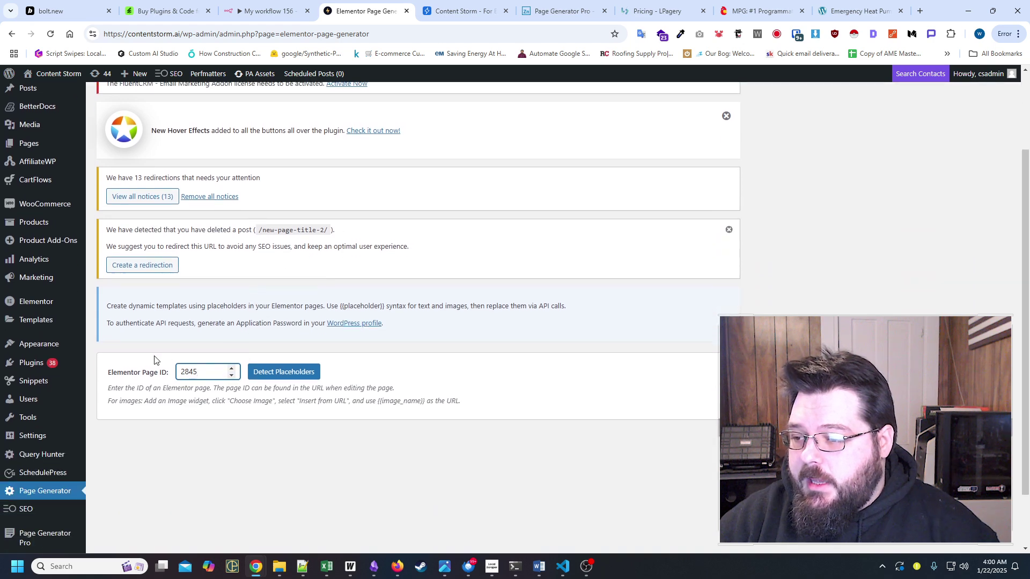
drag(208, 375, 172, 377)
click(264, 377)
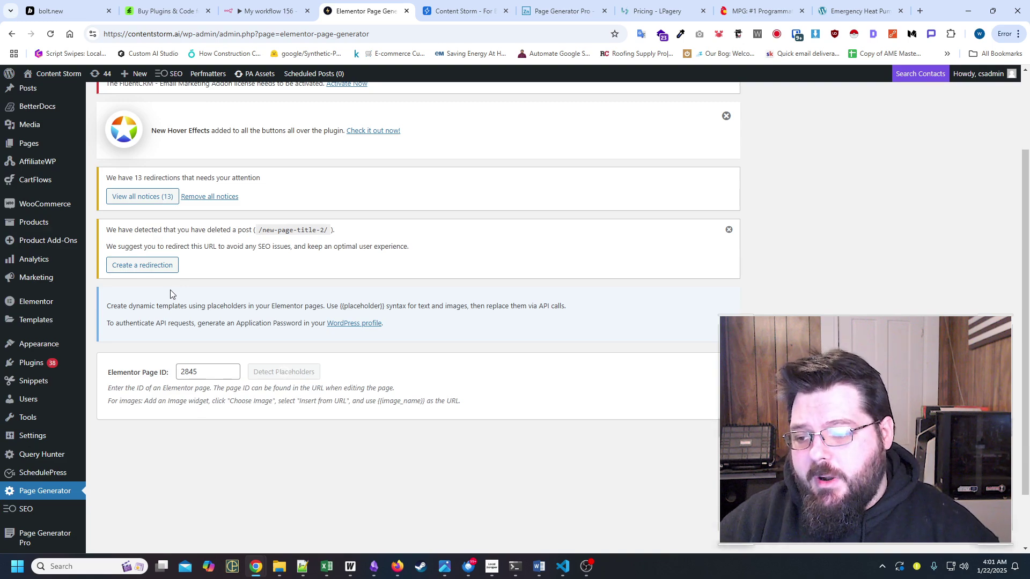
scroll(171, 294, down, 6)
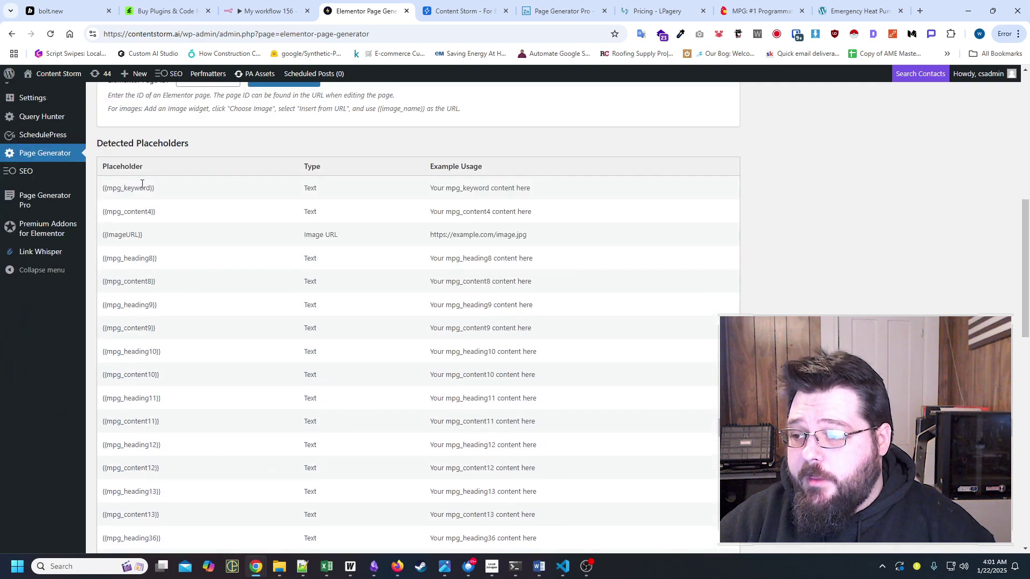
Review the detected placeholders table on the generator page
scroll(168, 294, down, 10)
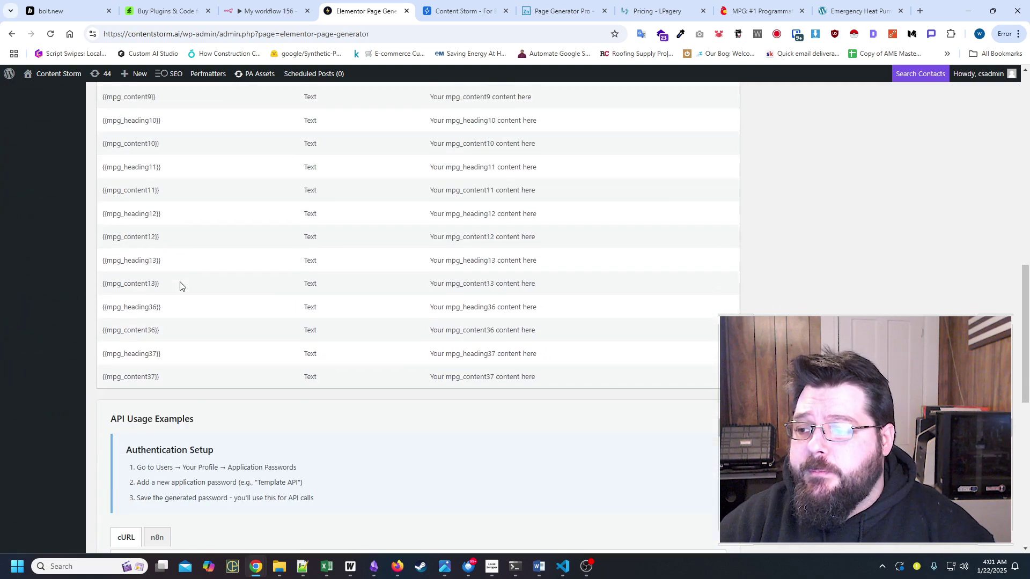
scroll(168, 293, up, 10)
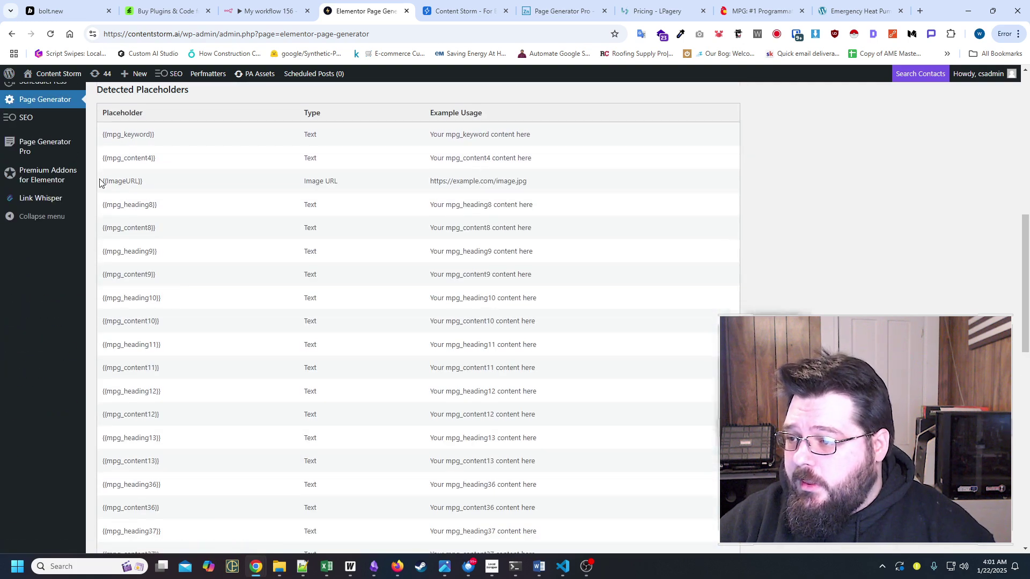
scroll(96, 166, down, 1)
drag(101, 179, 159, 182)
click(173, 144)
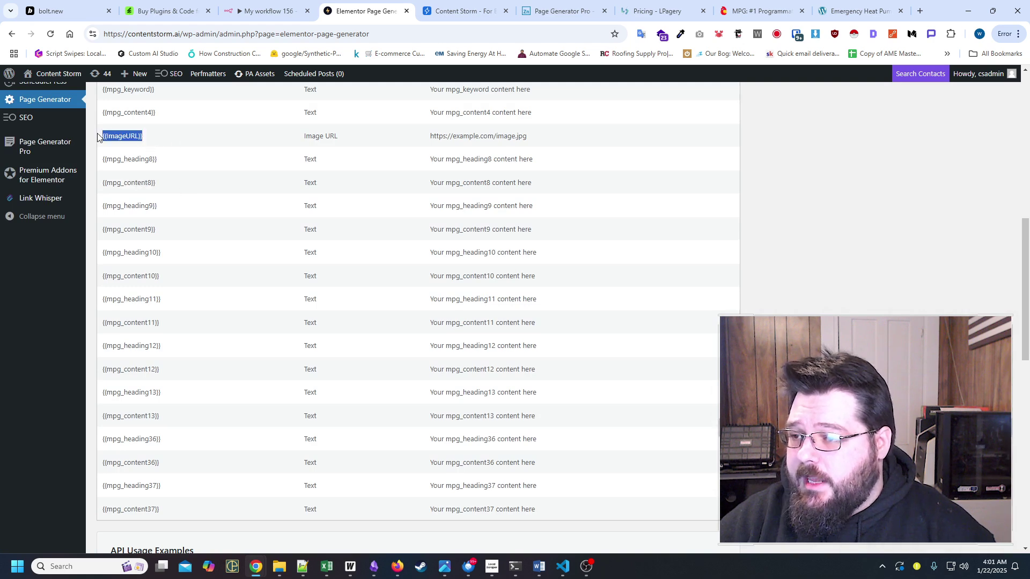
Select the cURL example under API Usage Examples, compare the n8n example, and bring up My workflow 156
scroll(201, 212, down, 3)
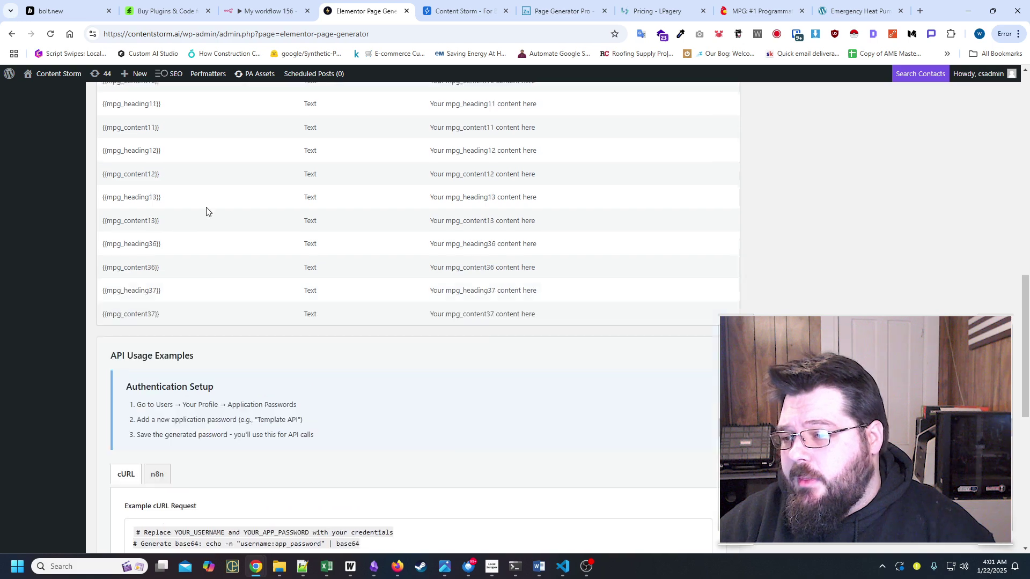
scroll(206, 211, down, 10)
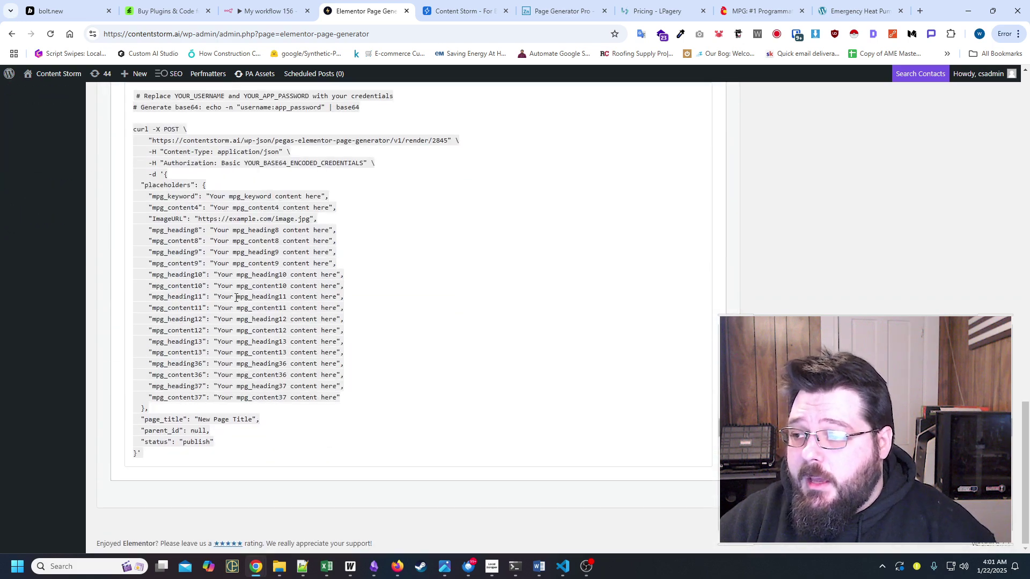
scroll(236, 298, up, 2)
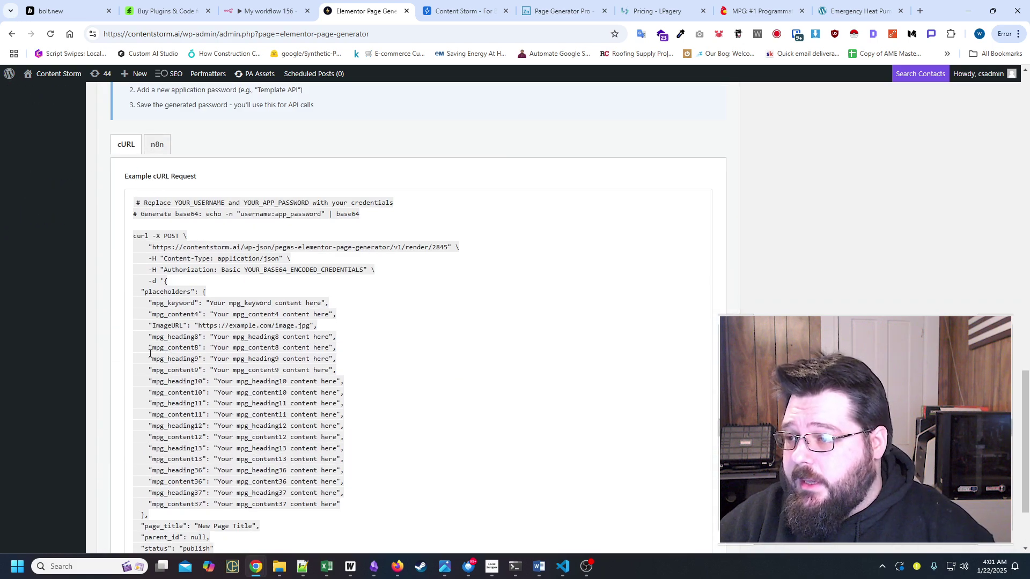
scroll(148, 403, down, 2)
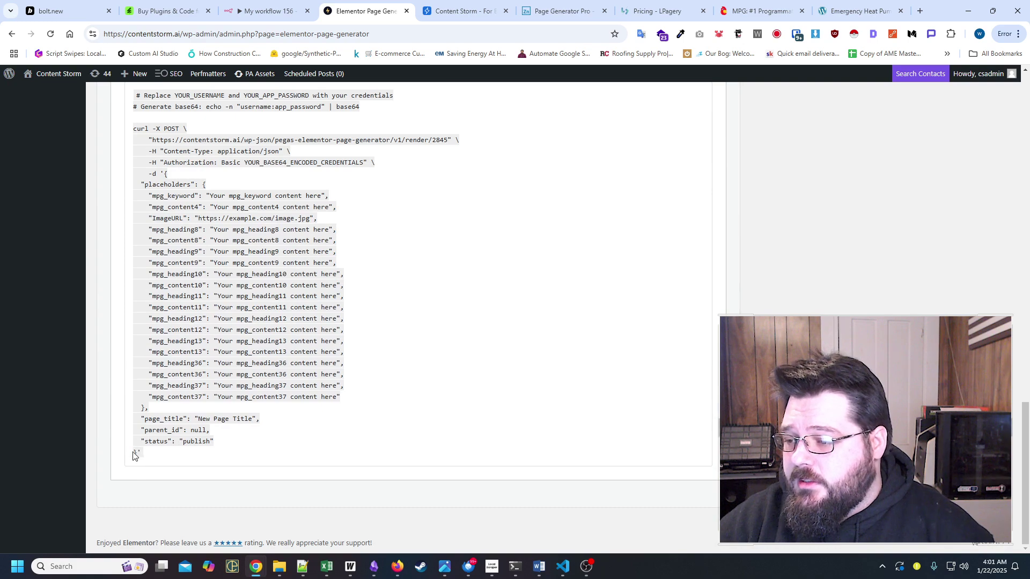
mouse_move(134, 453)
mouse_down()
mouse_move(115, 375)
mouse_move(111, 433)
mouse_move(122, 458)
mouse_up()
click(158, 360)
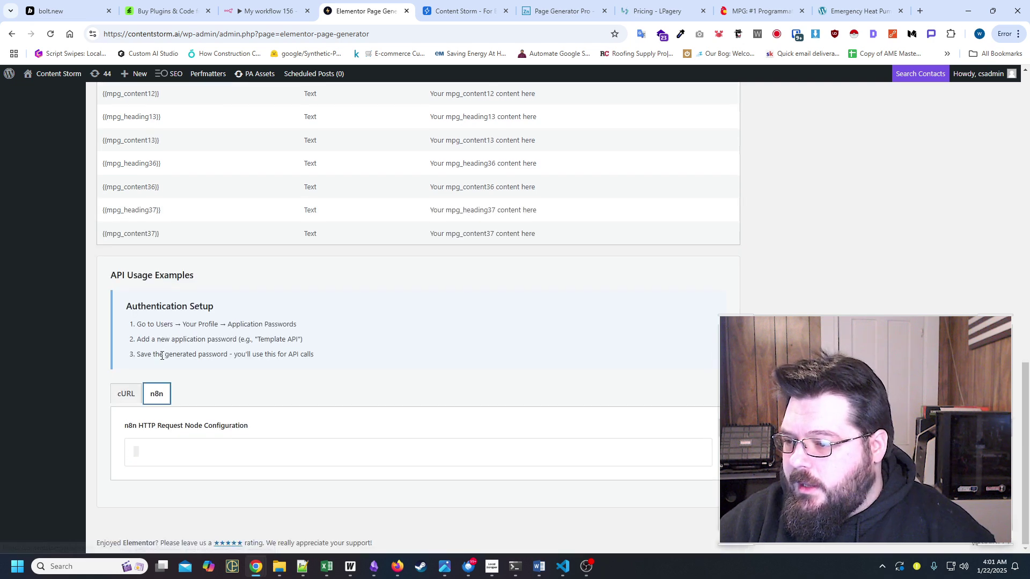
click(122, 395)
click(154, 396)
click(132, 397)
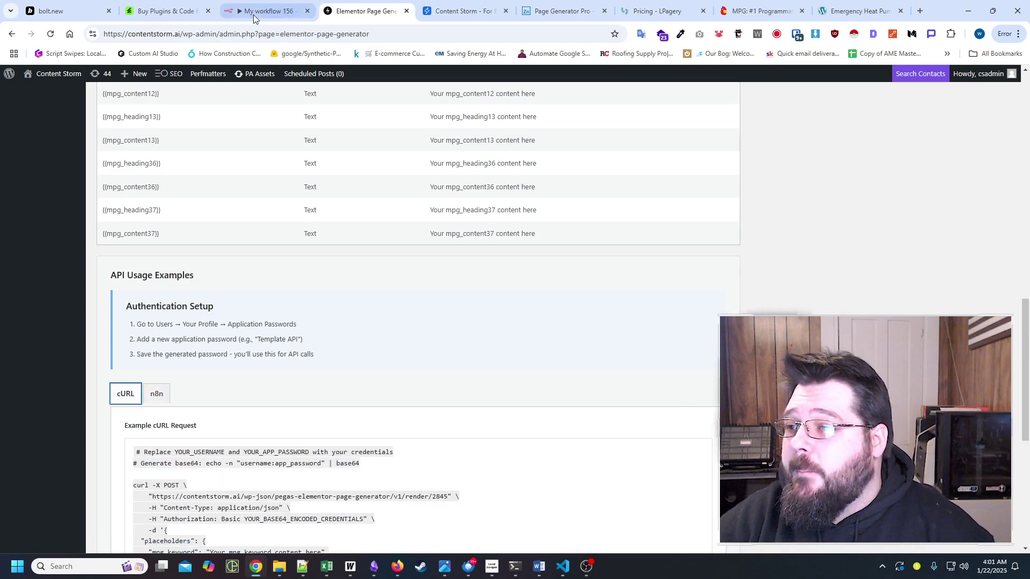
click(255, 12)
Add an HTTP Request node imported from the copied cURL request and place it beside HTTP Request
click(647, 88)
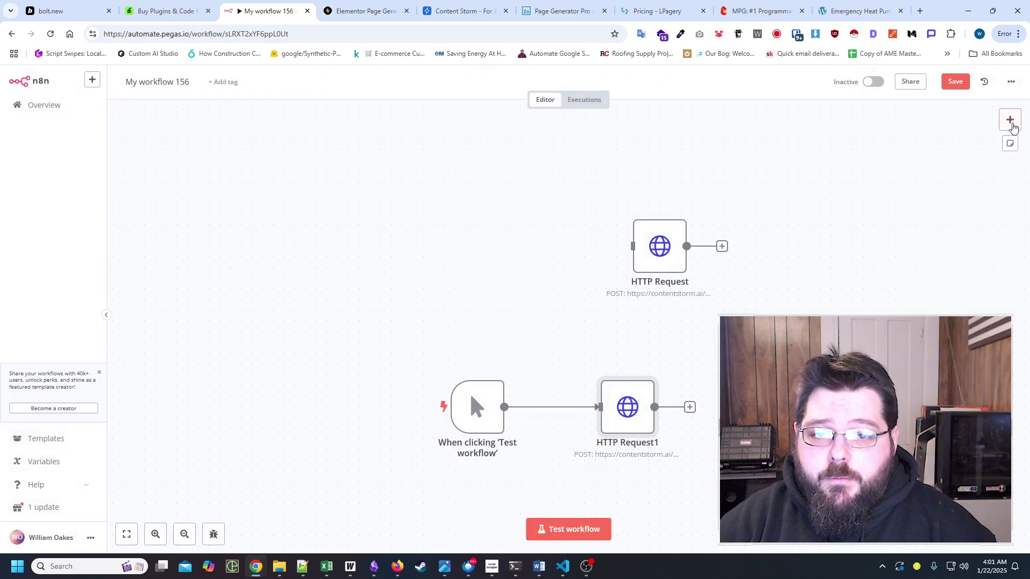
click(1009, 121)
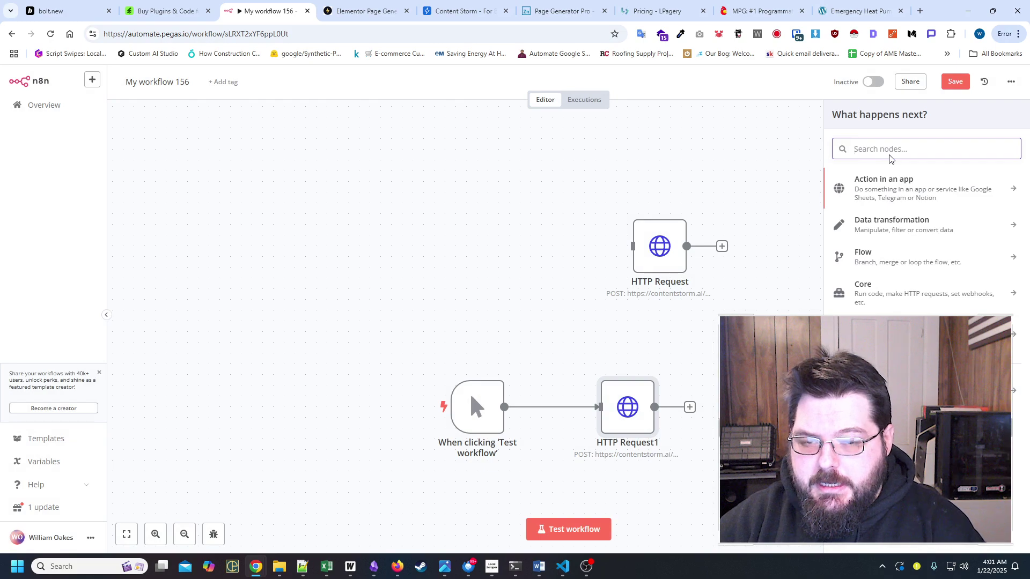
text(http)
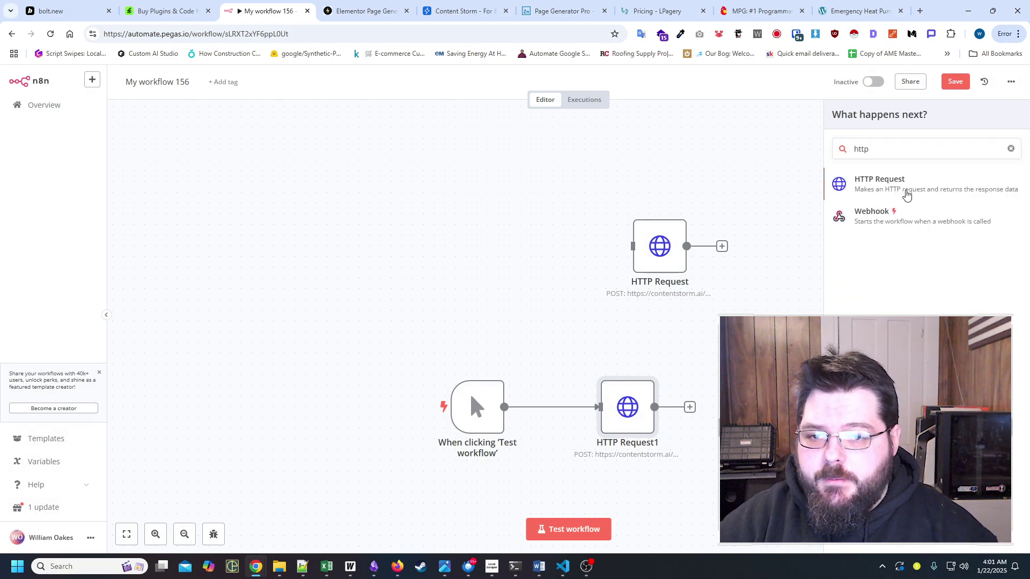
click(907, 187)
click(591, 139)
click(481, 280)
key(ctrl+v)
click(668, 359)
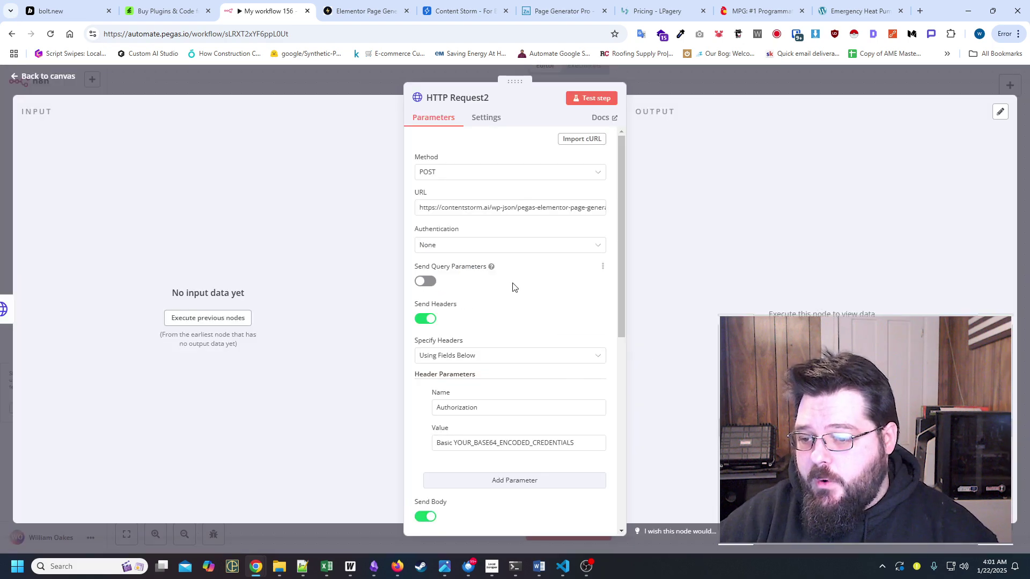
scroll(513, 288, down, 5)
scroll(523, 288, down, 5)
scroll(537, 291, up, 10)
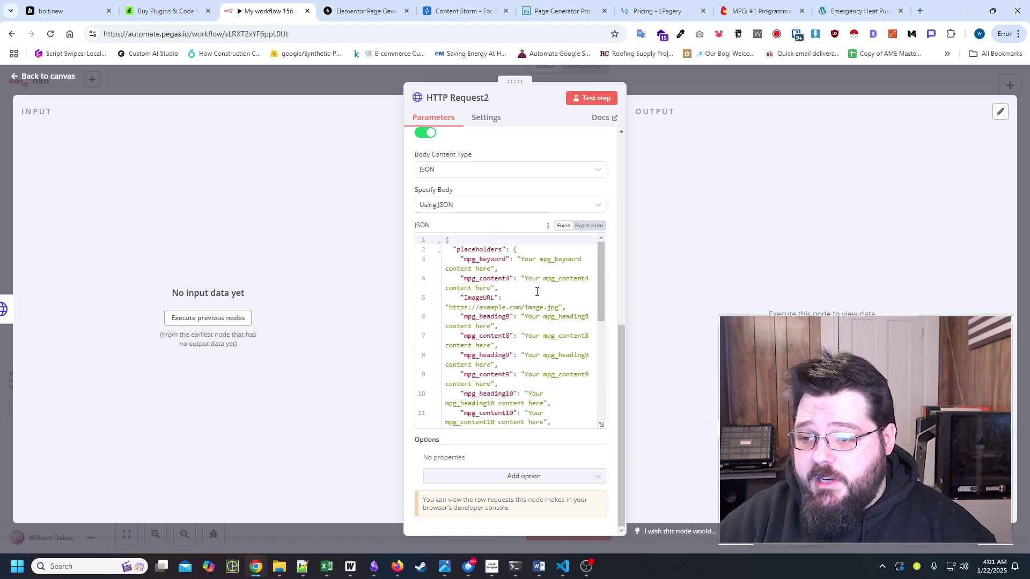
click(717, 85)
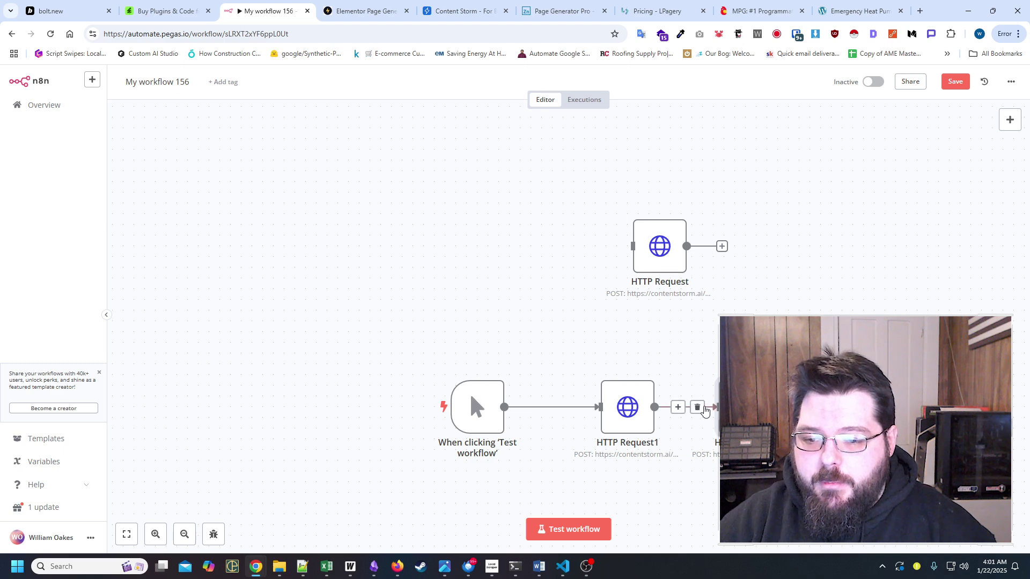
drag(737, 414, 791, 242)
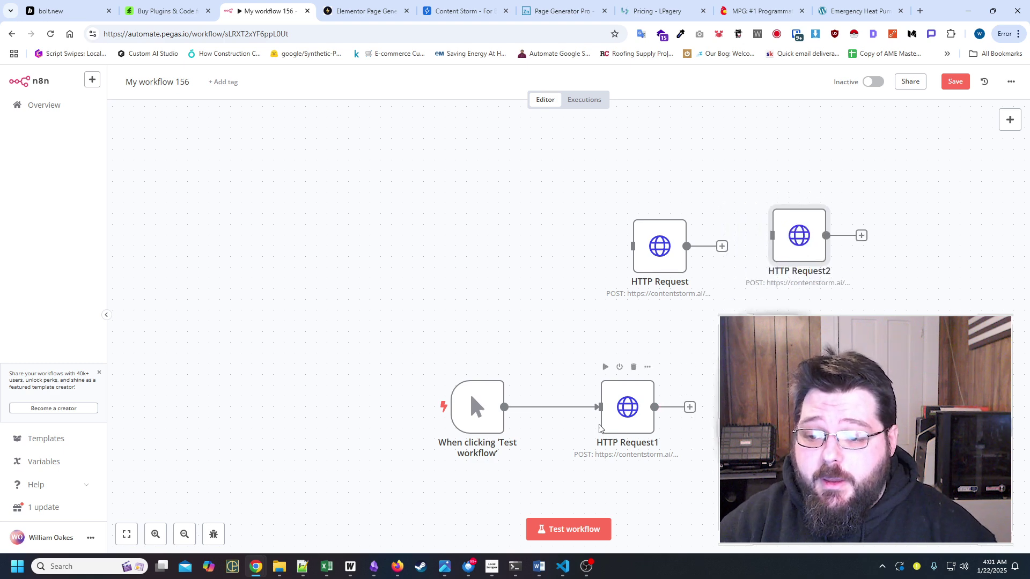
Run HTTP Request1 to generate the new page with id 2951
double_click(628, 407)
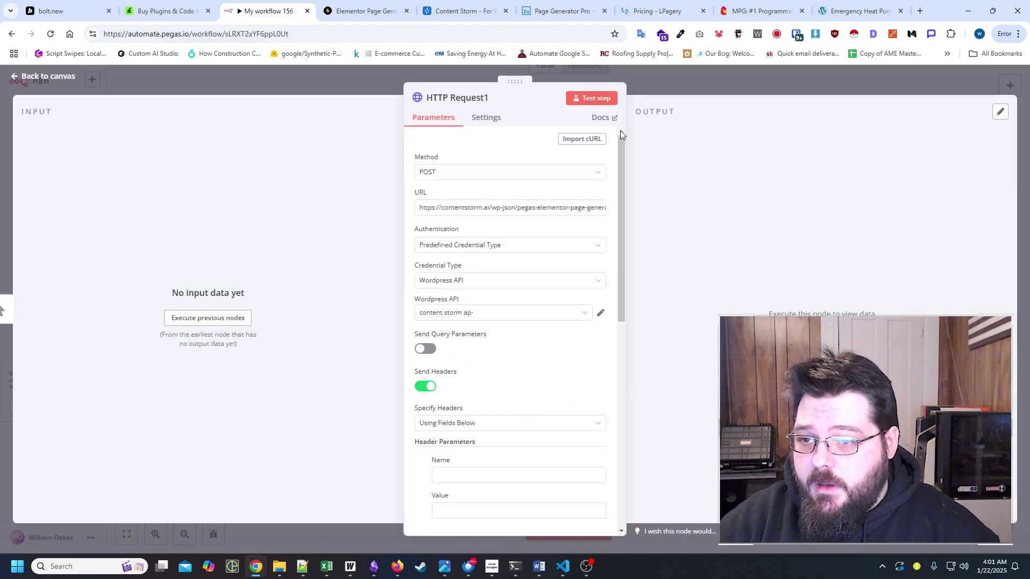
click(591, 98)
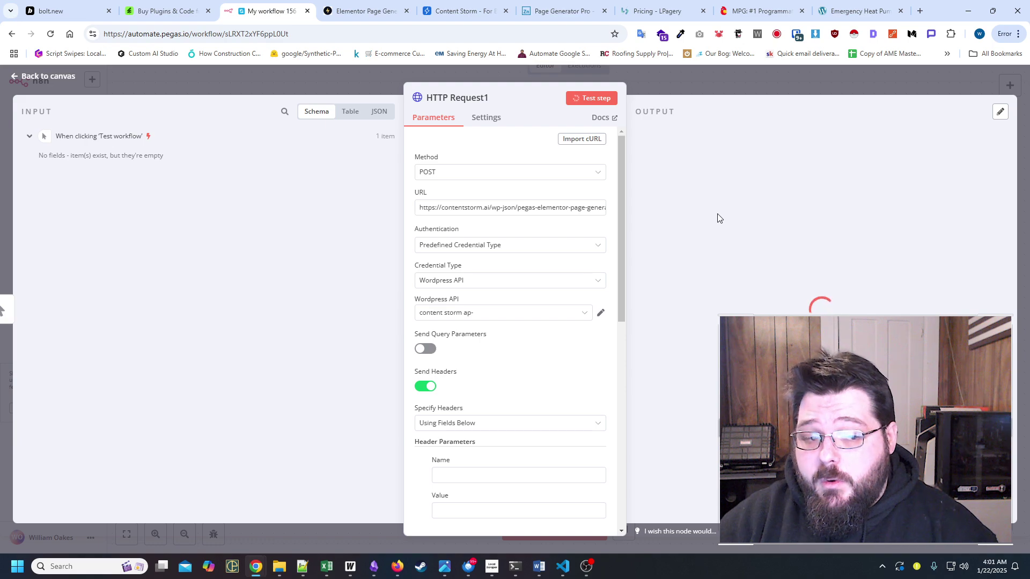
scroll(515, 279, down, 12)
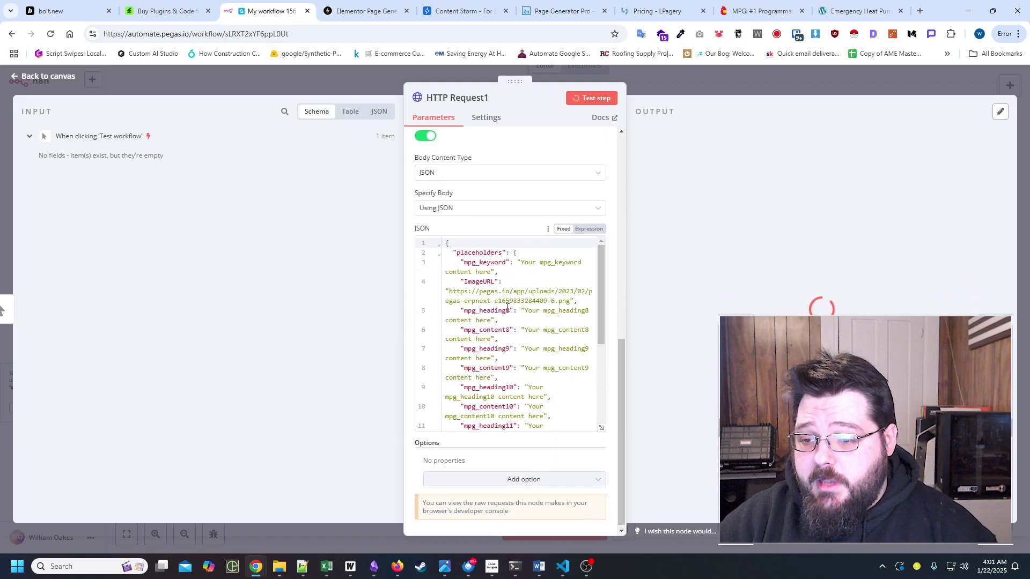
scroll(506, 304, down, 3)
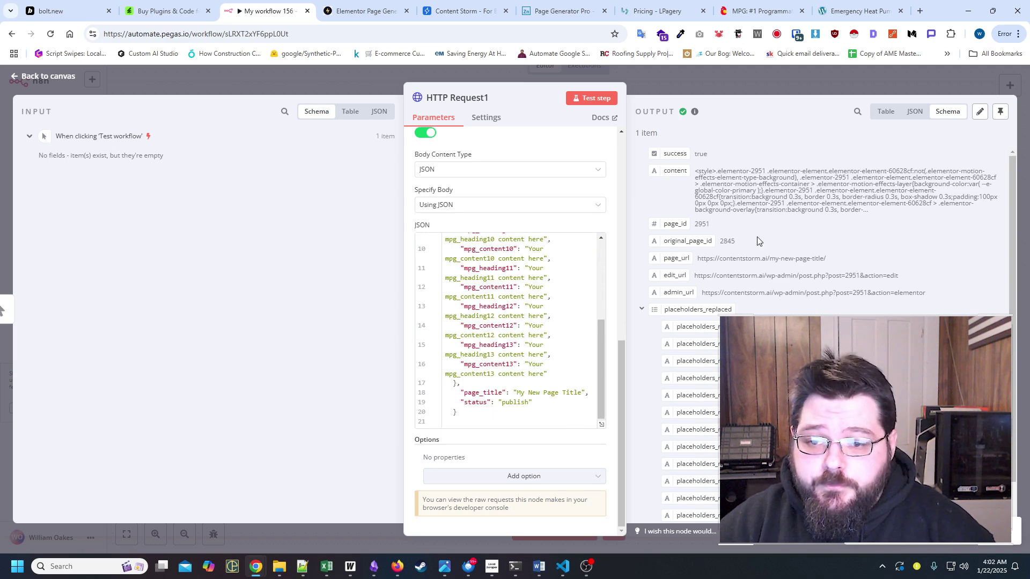
drag(678, 241, 710, 224)
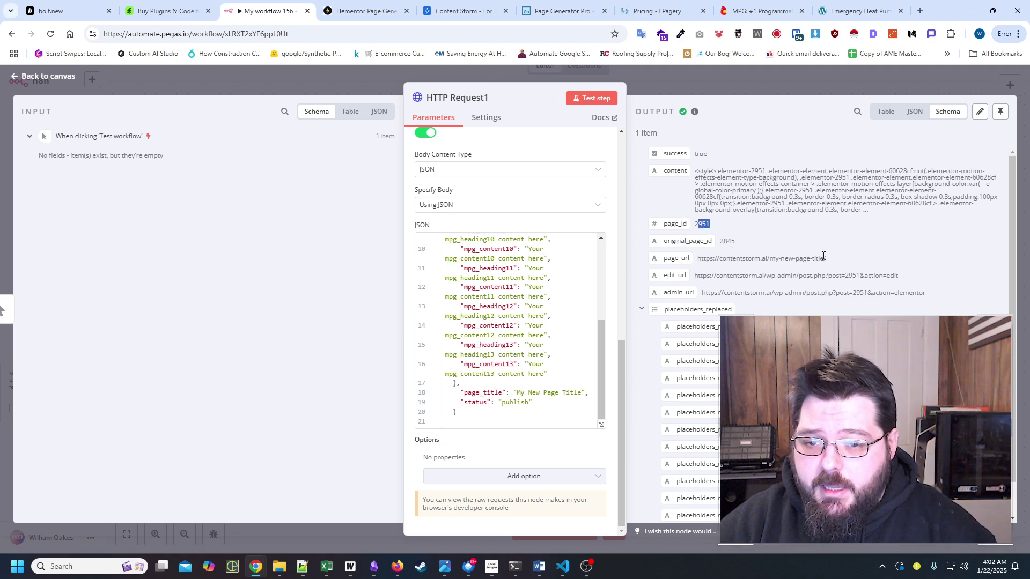
Open the new page's URL, /my-new-page-title/, in a new browser tab
drag(826, 258, 698, 265)
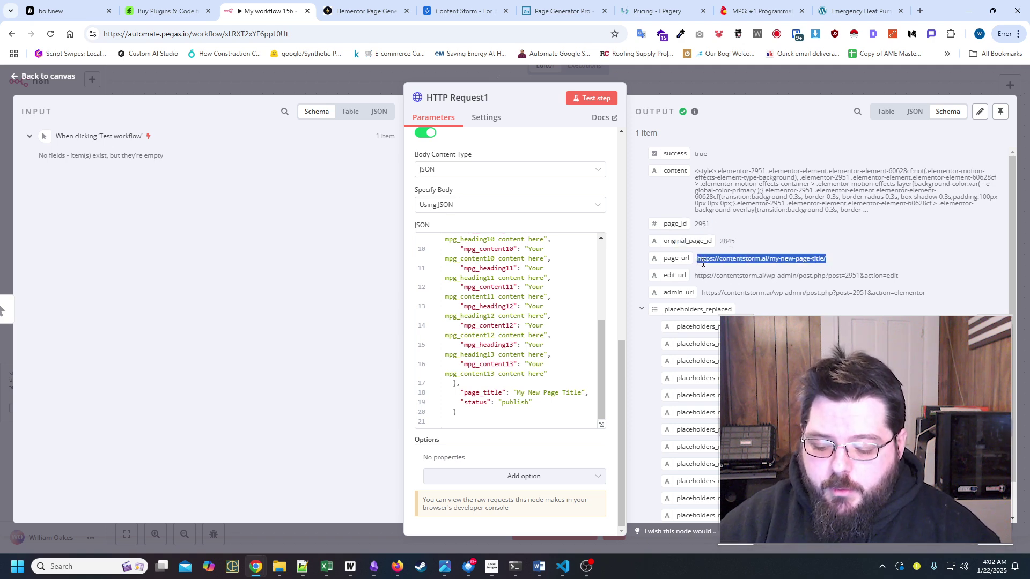
key(ctrl+c)
key(ctrl+t)
key(ctrl+v)
key(Return)
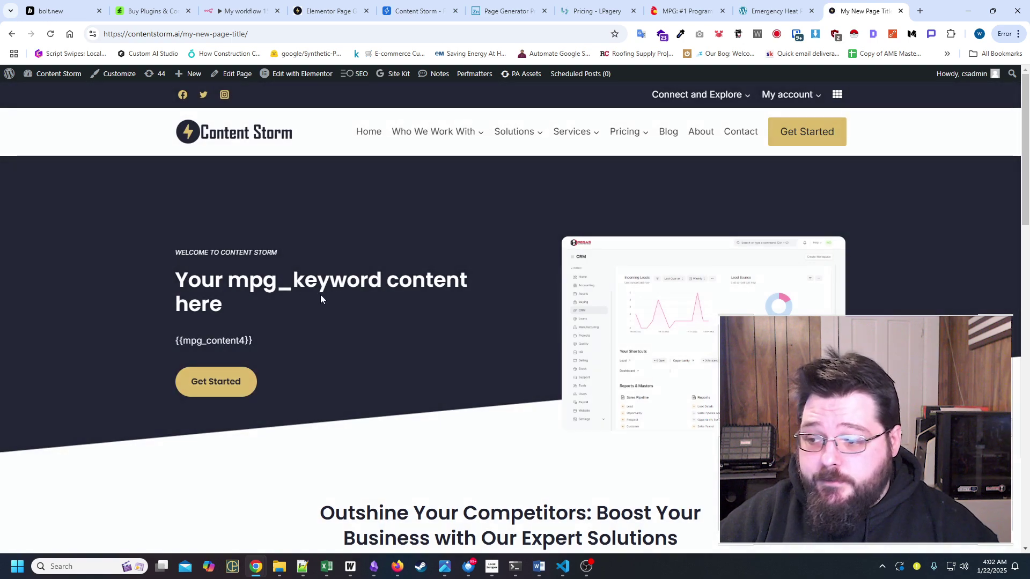
scroll(320, 294, down, 4)
scroll(221, 233, up, 1)
scroll(221, 234, up, 2)
drag(154, 335, 255, 349)
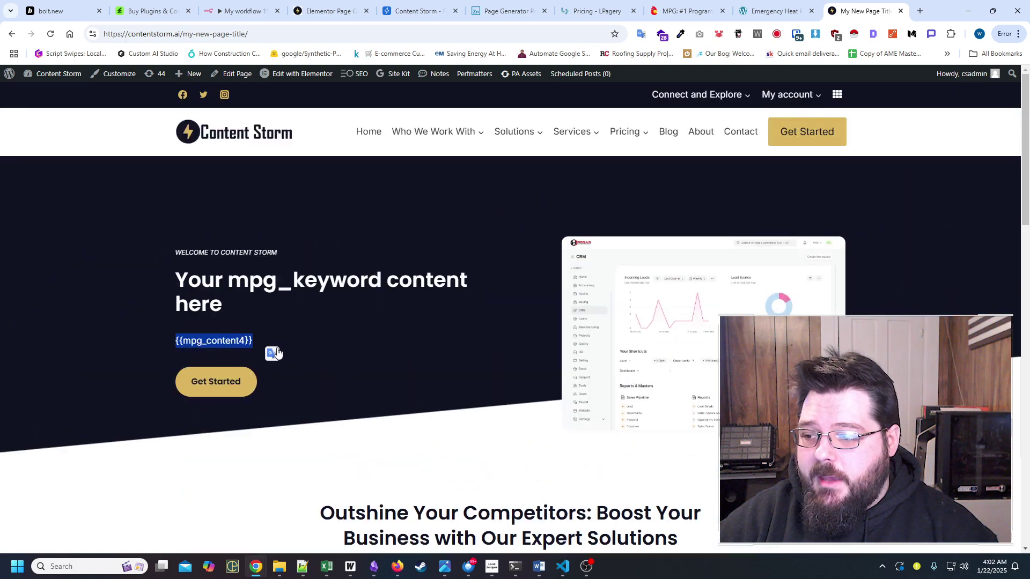
scroll(284, 349, down, 8)
drag(158, 200, 674, 379)
scroll(472, 301, down, 9)
scroll(454, 263, up, 10)
scroll(446, 257, up, 3)
scroll(445, 256, down, 5)
scroll(581, 284, down, 4)
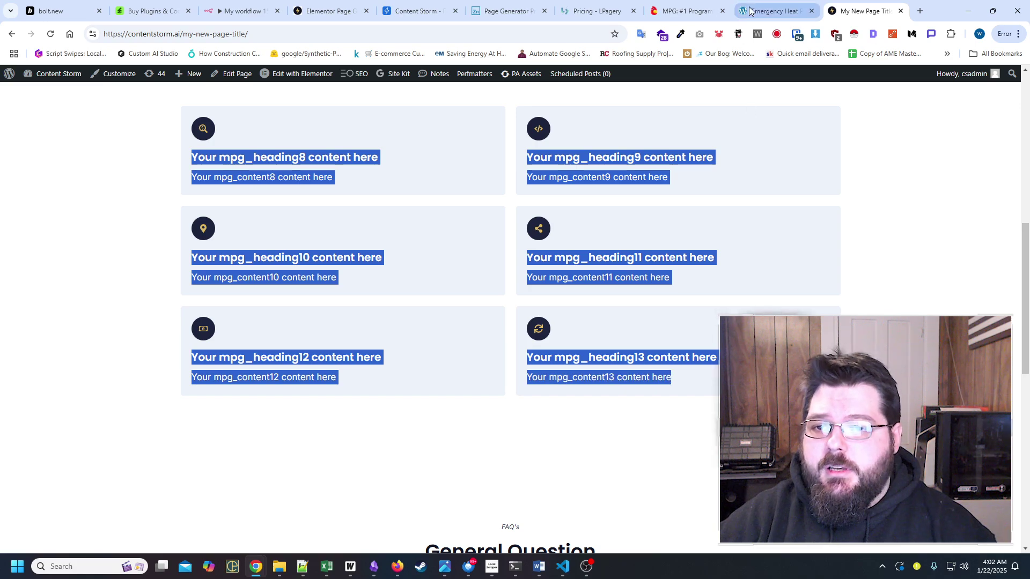
click(772, 11)
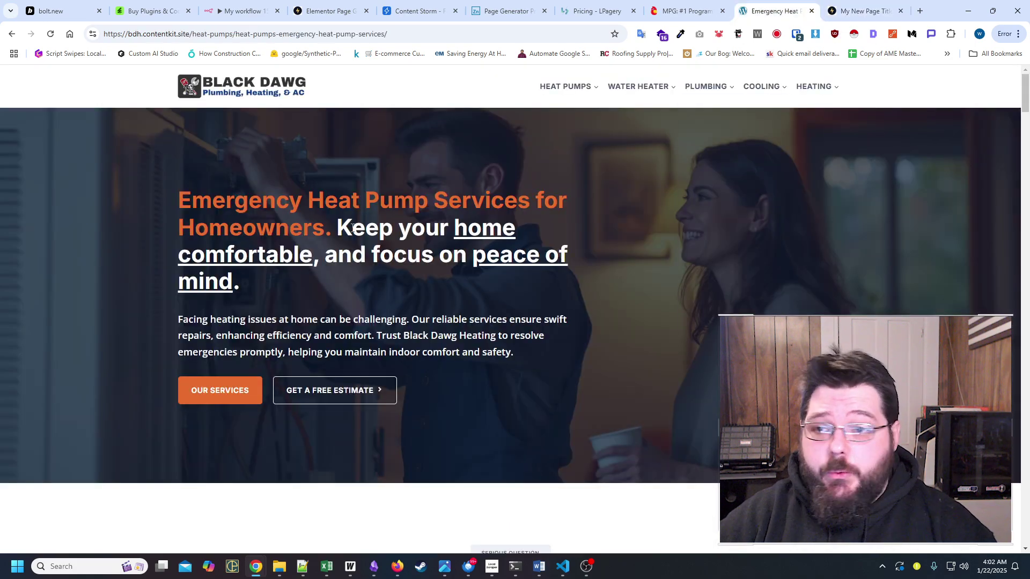
scroll(355, 236, down, 20)
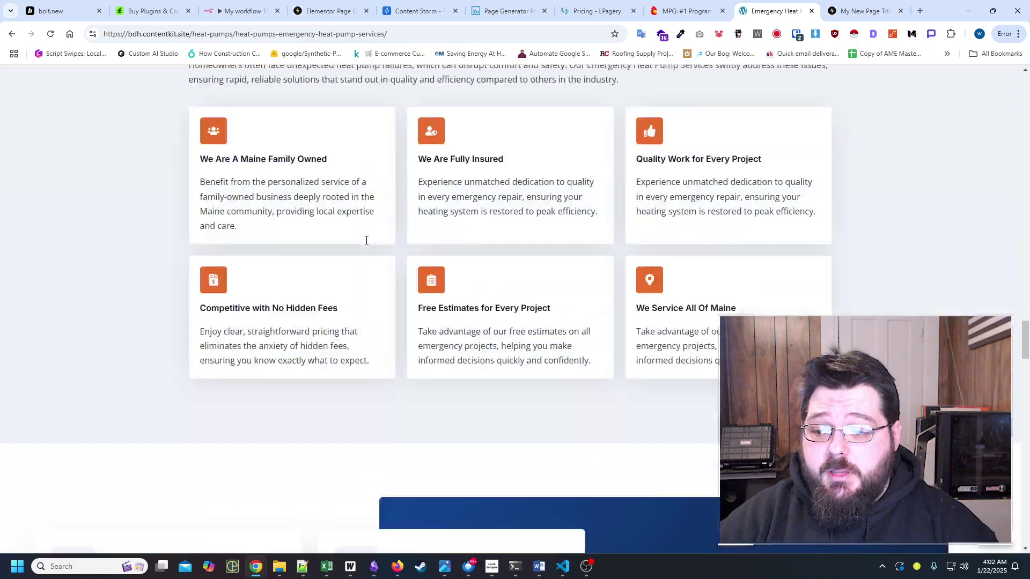
scroll(366, 241, up, 8)
scroll(366, 241, up, 20)
mouse_move(552, 89)
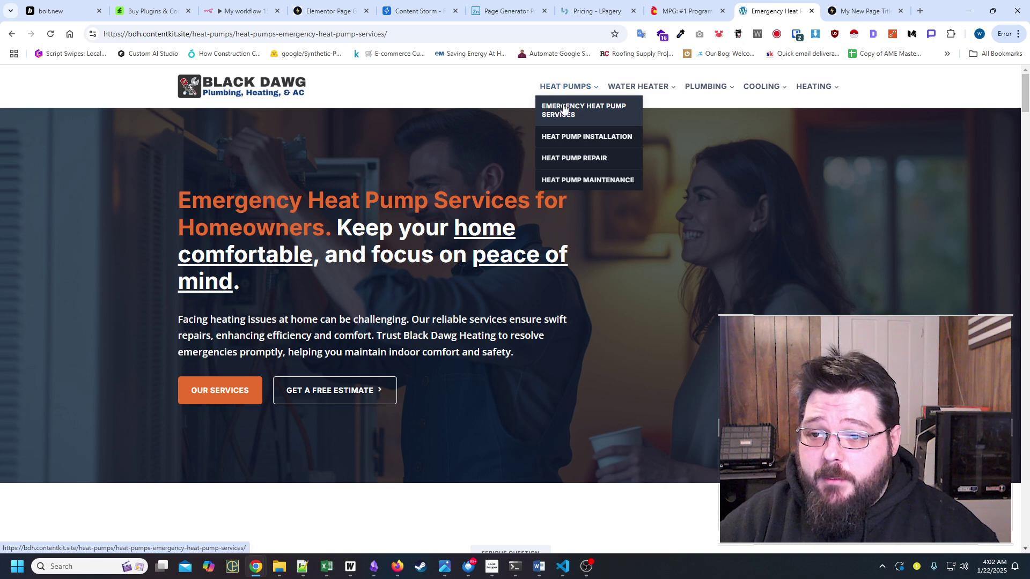
mouse_move(692, 88)
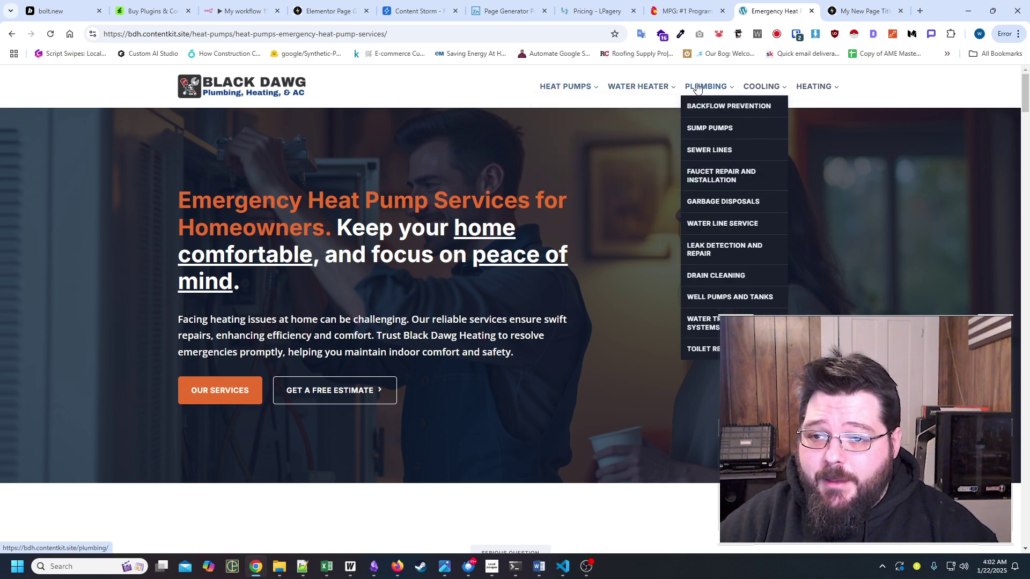
mouse_move(754, 89)
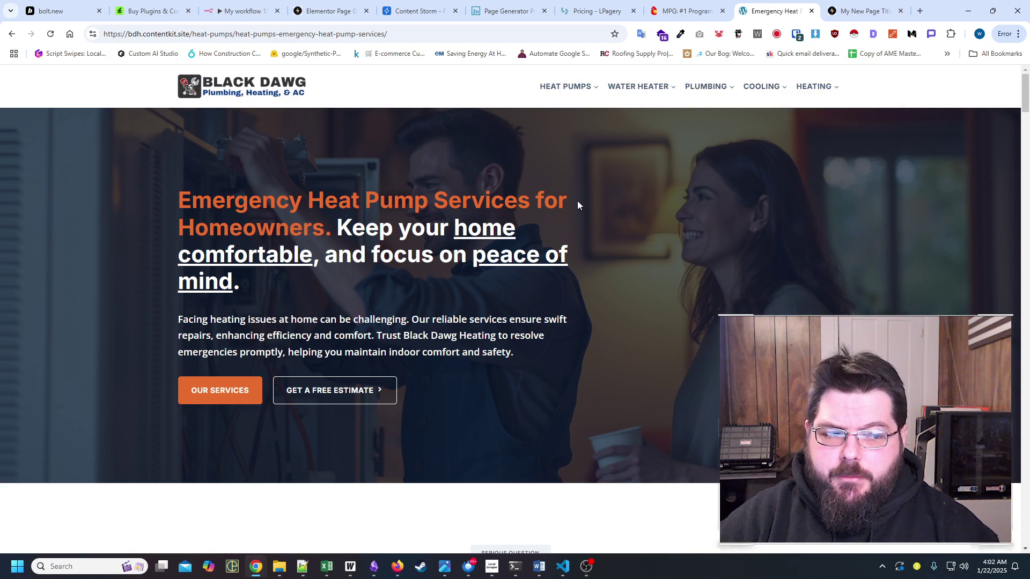
scroll(573, 211, down, 15)
scroll(527, 162, down, 5)
scroll(526, 160, up, 20)
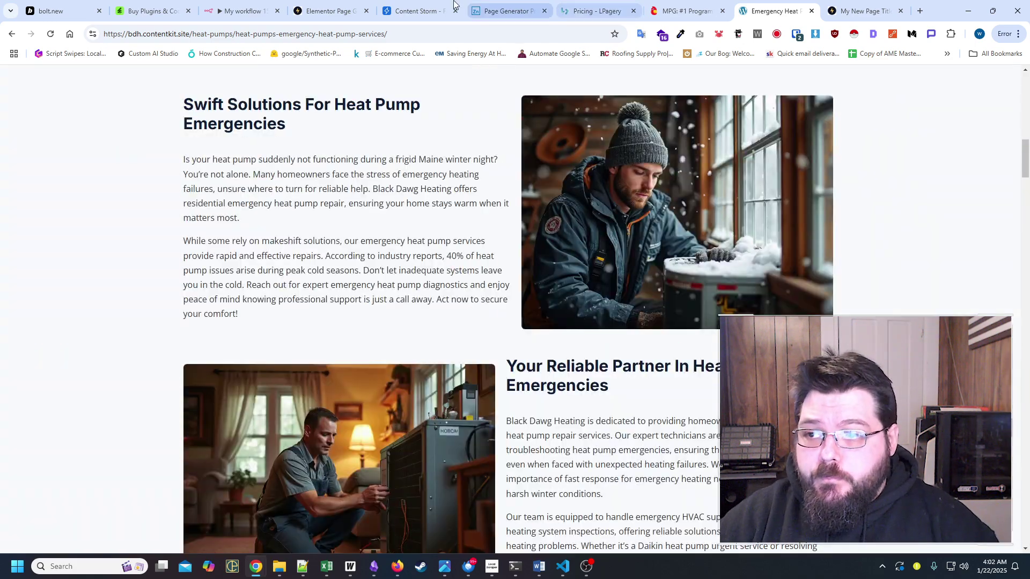
Expand row 1's Heat pumps record and review its hero, introduction, step and RTI statistic fields
click(406, 8)
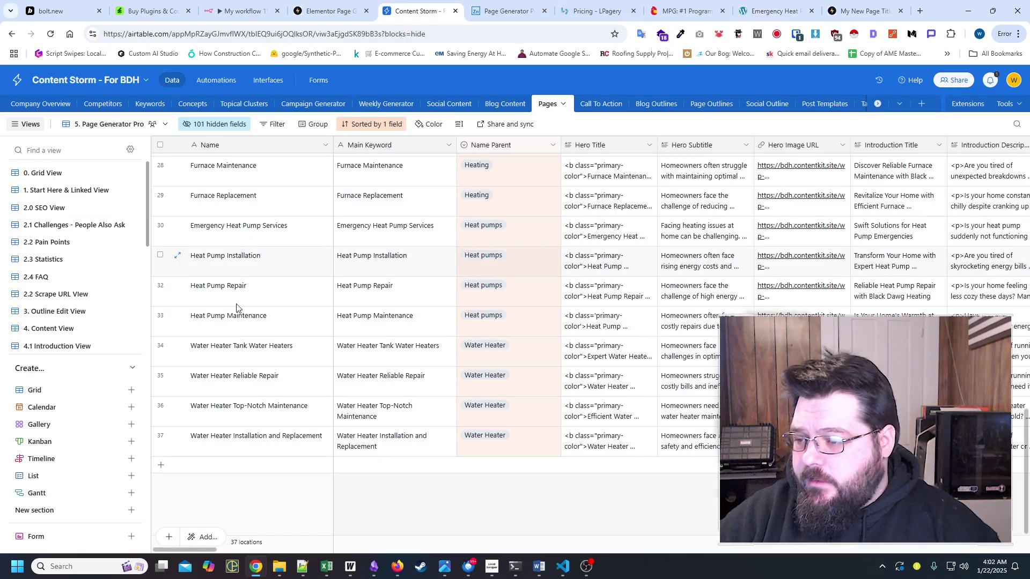
scroll(409, 335, up, 15)
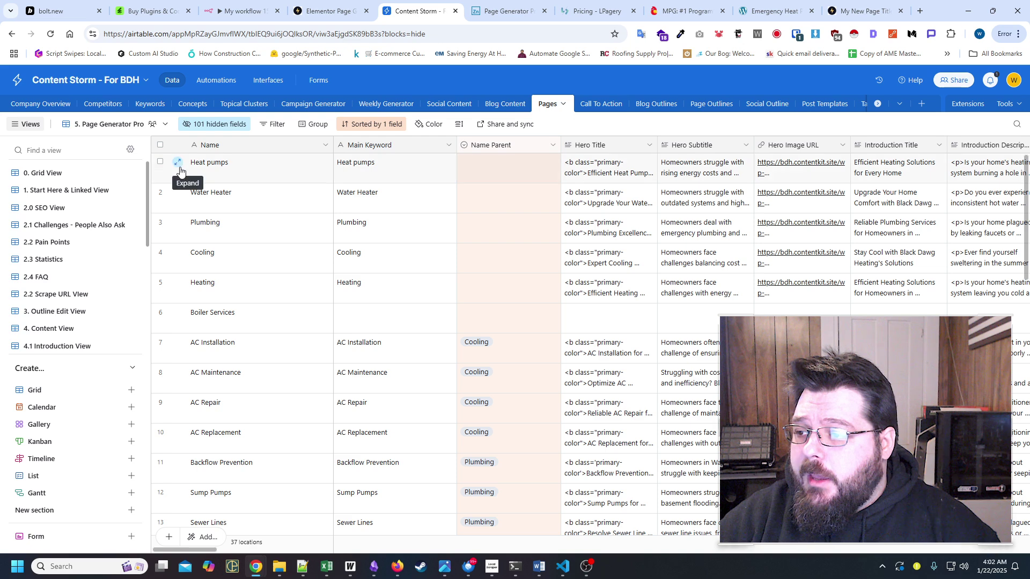
click(180, 167)
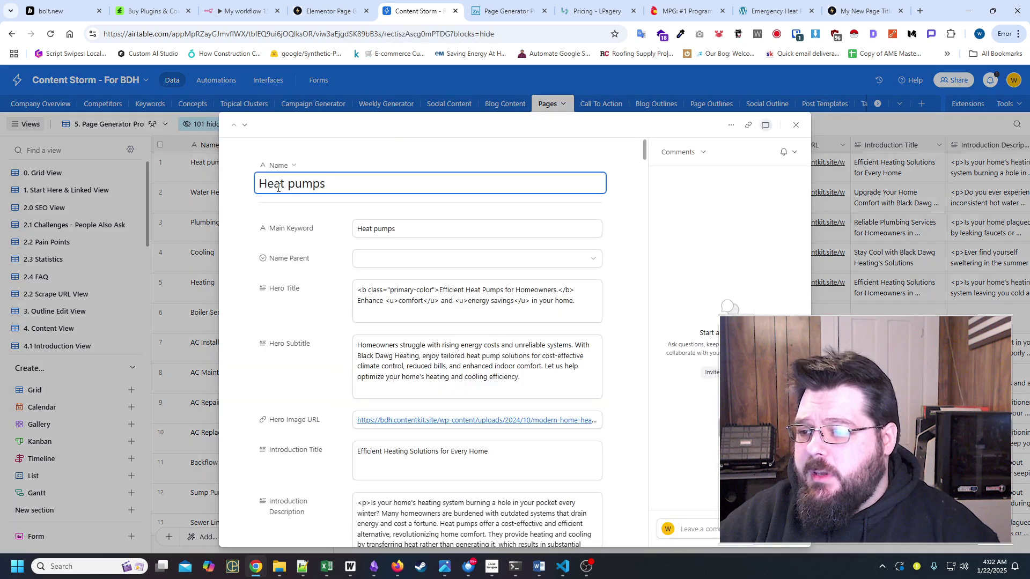
drag(331, 184, 256, 177)
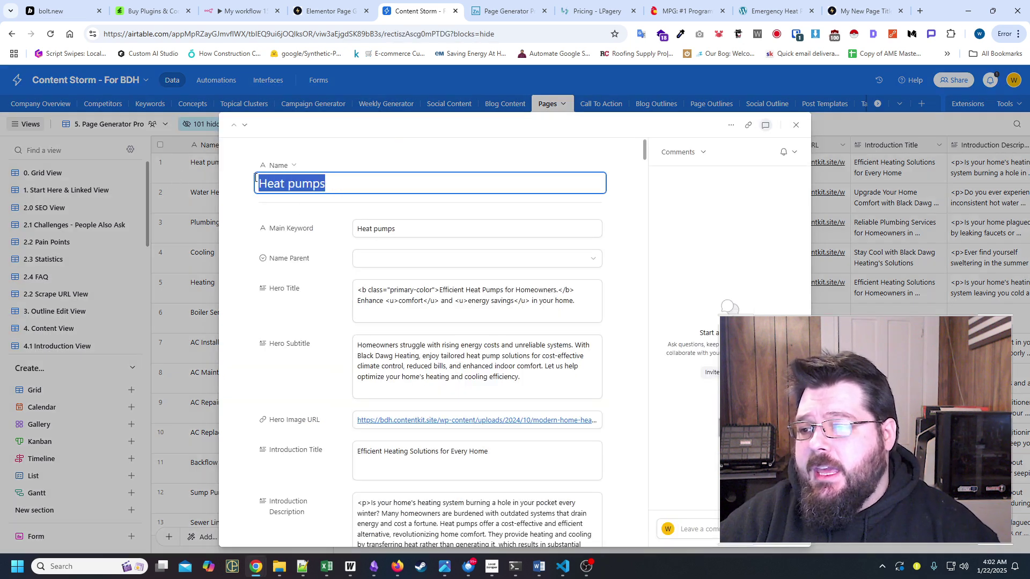
drag(356, 290, 573, 299)
drag(363, 345, 521, 377)
scroll(545, 262, down, 5)
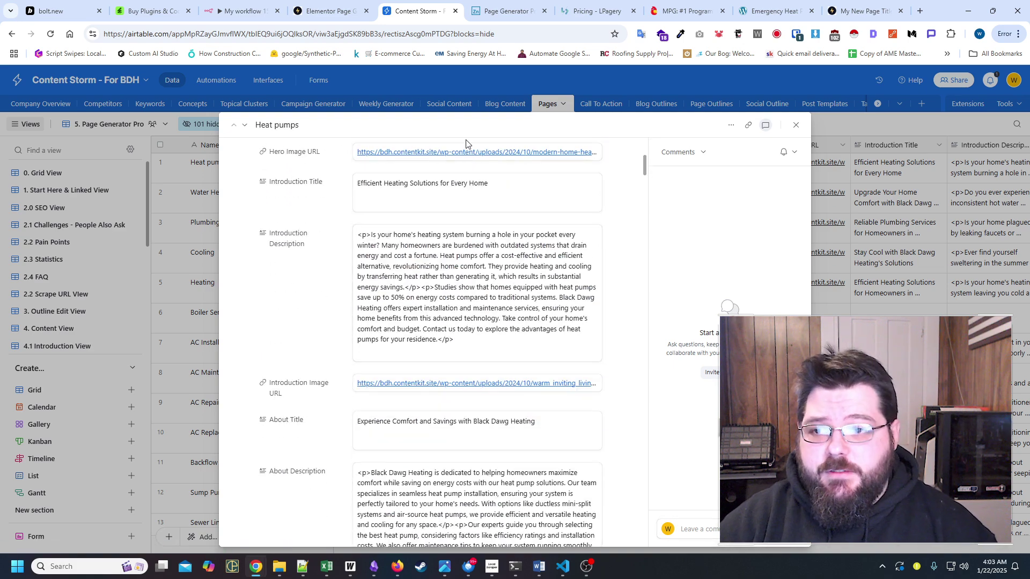
scroll(412, 151, down, 15)
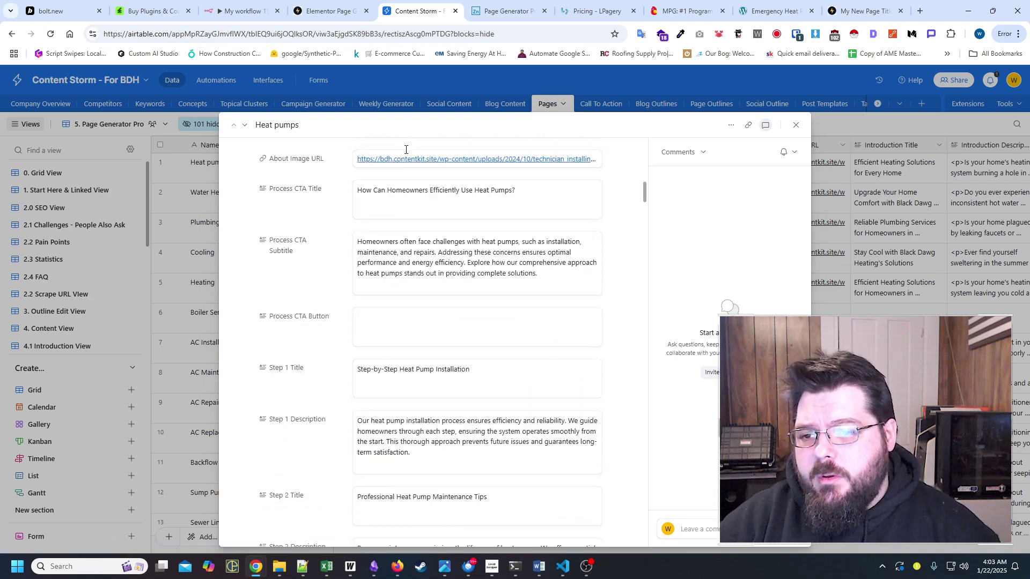
scroll(407, 155, down, 10)
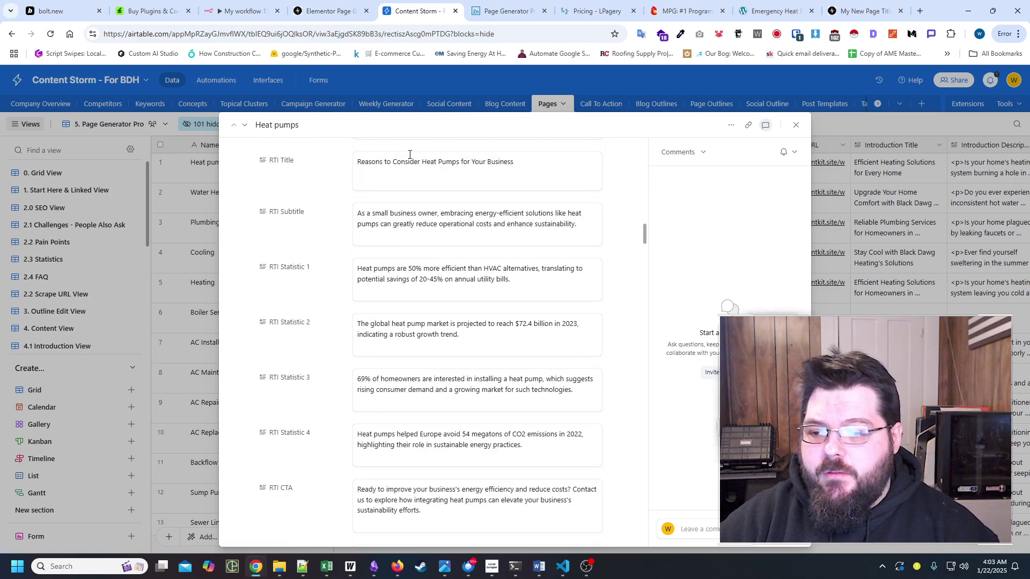
scroll(413, 169, up, 5)
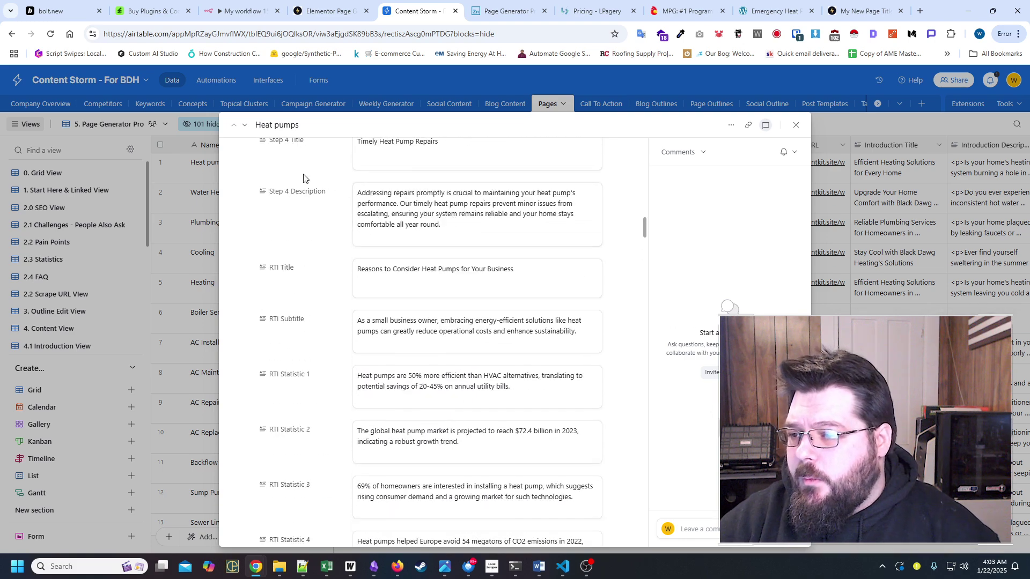
scroll(283, 244, down, 3)
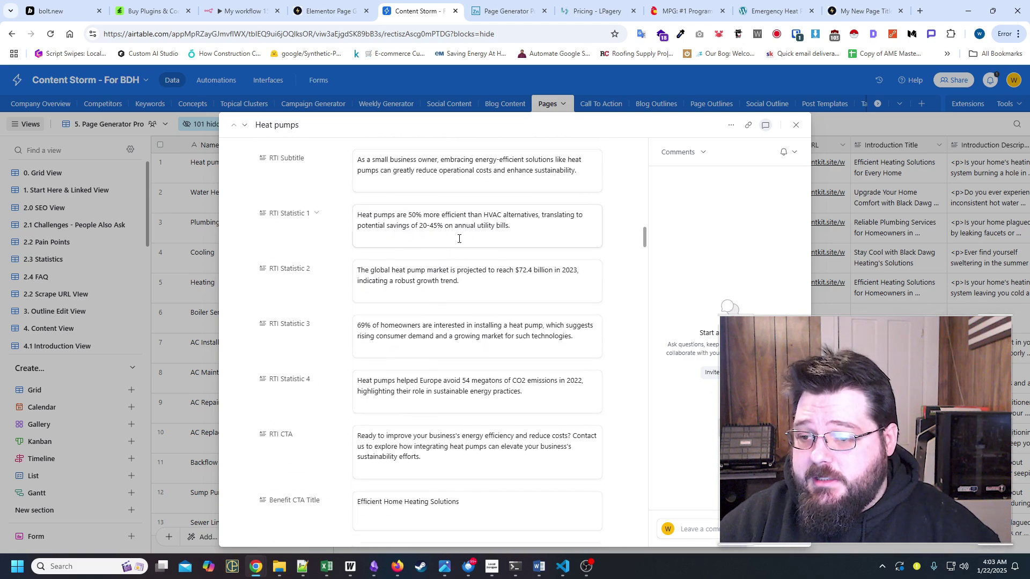
Select the generated page's Reasons to Invest heading and its heat pump statistics
click(861, 11)
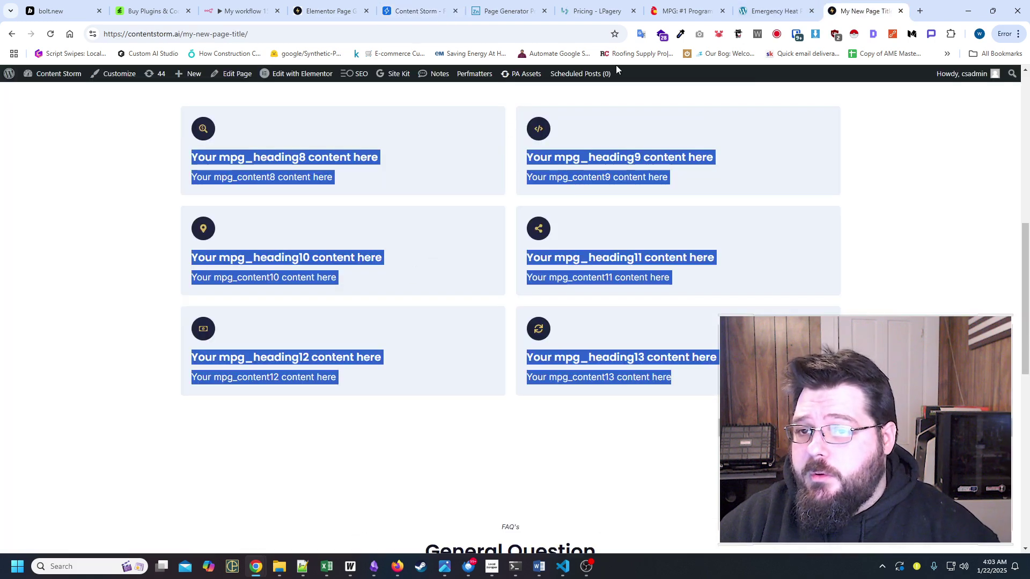
click(772, 11)
scroll(484, 177, down, 15)
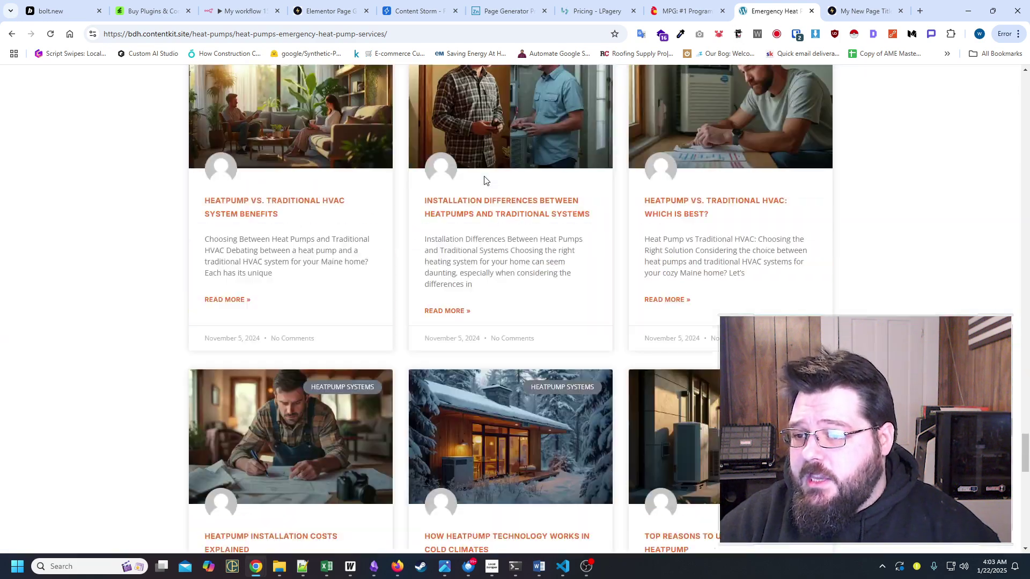
scroll(484, 177, down, 10)
scroll(451, 177, up, 3)
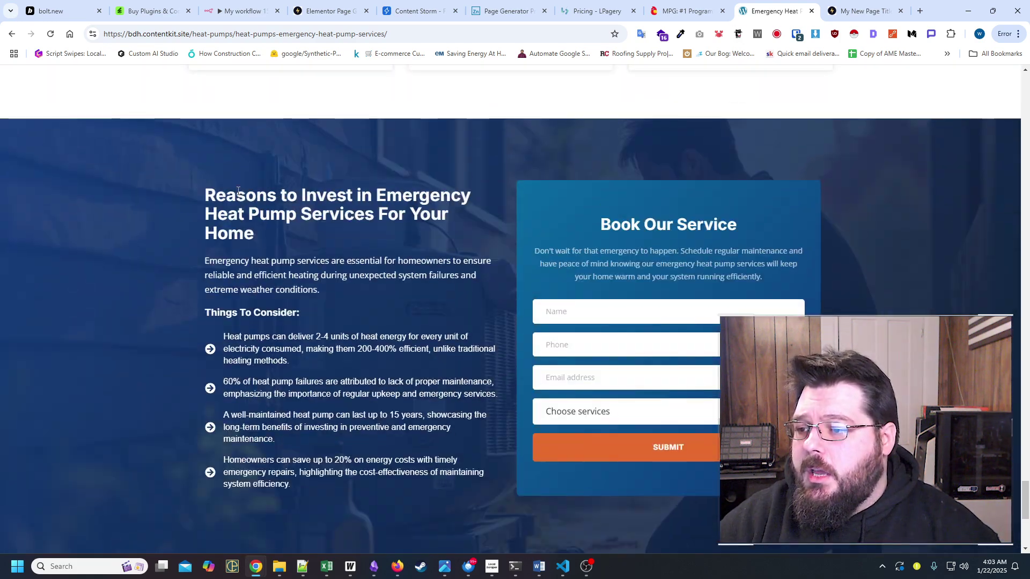
drag(206, 195, 345, 194)
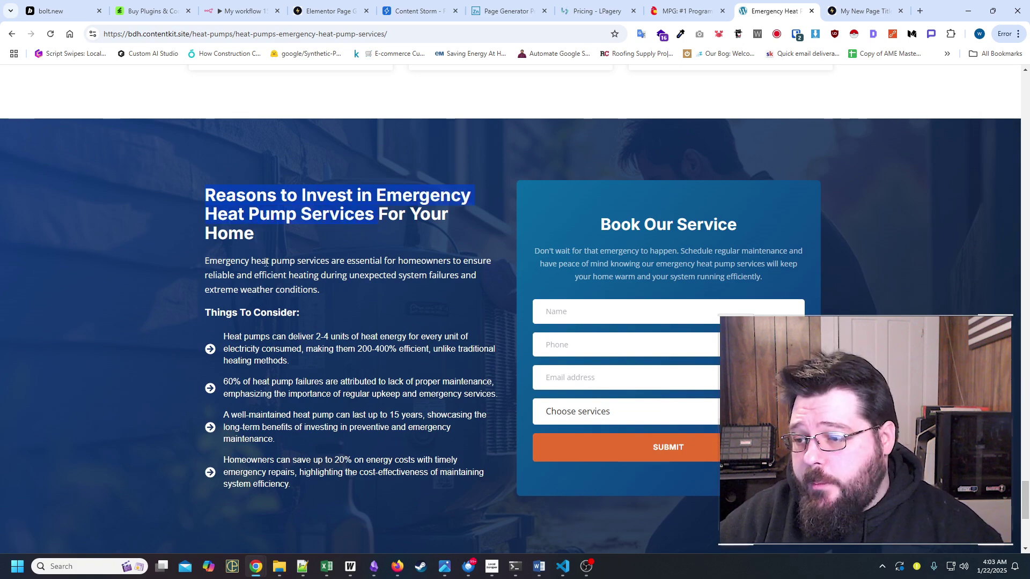
drag(241, 335, 257, 334)
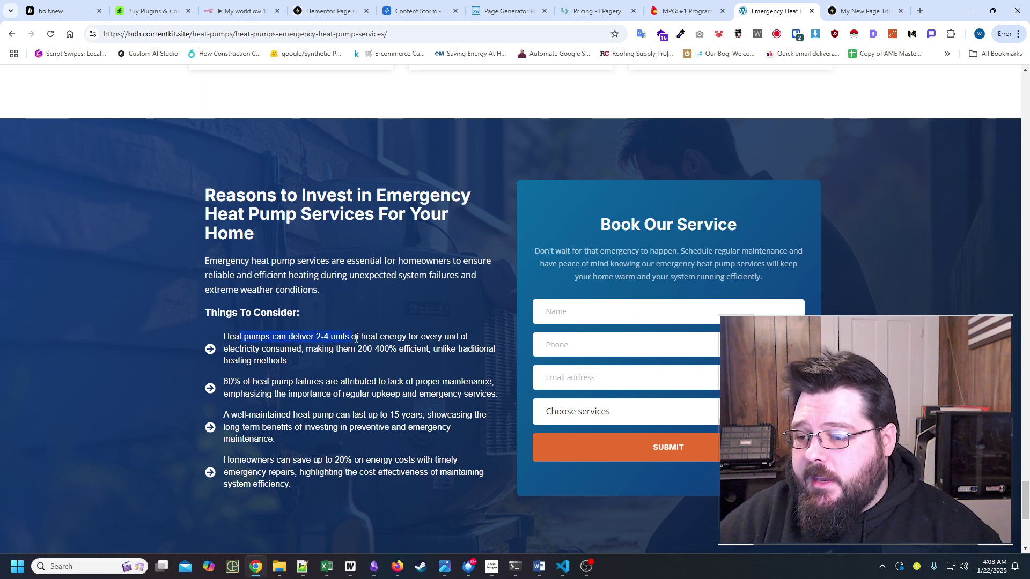
drag(364, 338, 303, 350)
scroll(322, 360, down, 3)
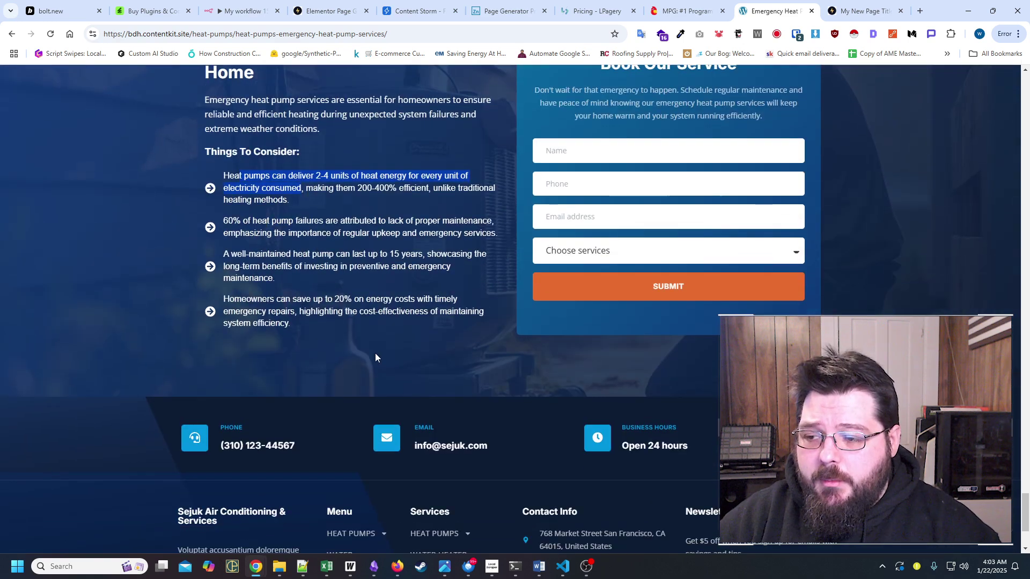
drag(375, 357, 221, 182)
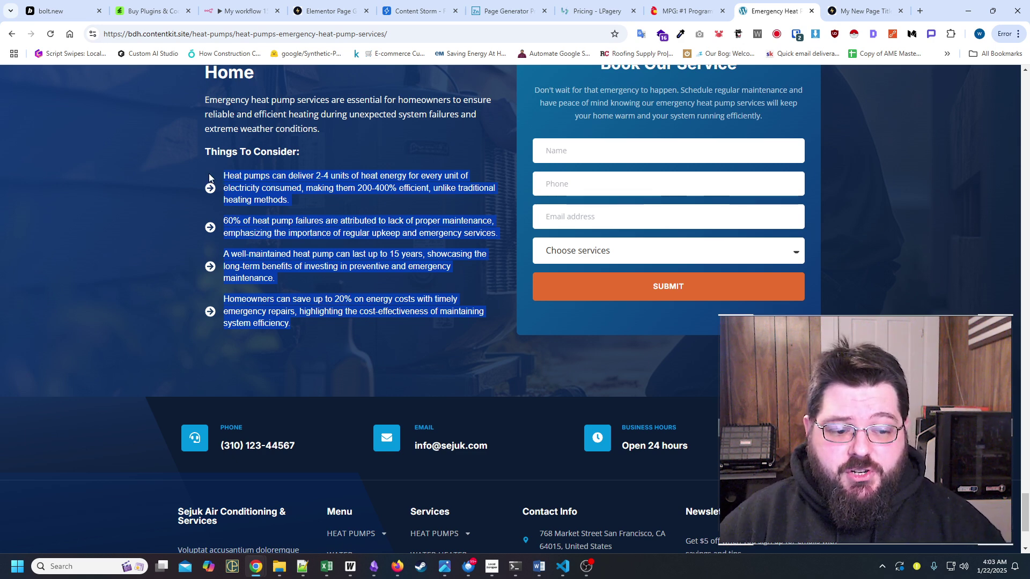
scroll(209, 177, up, 1)
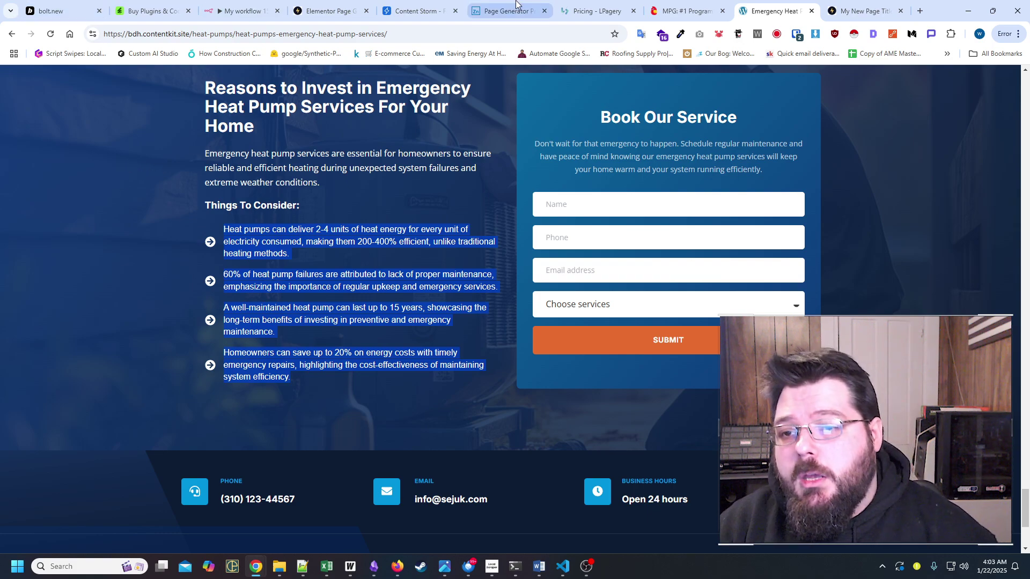
scroll(392, 182, up, 20)
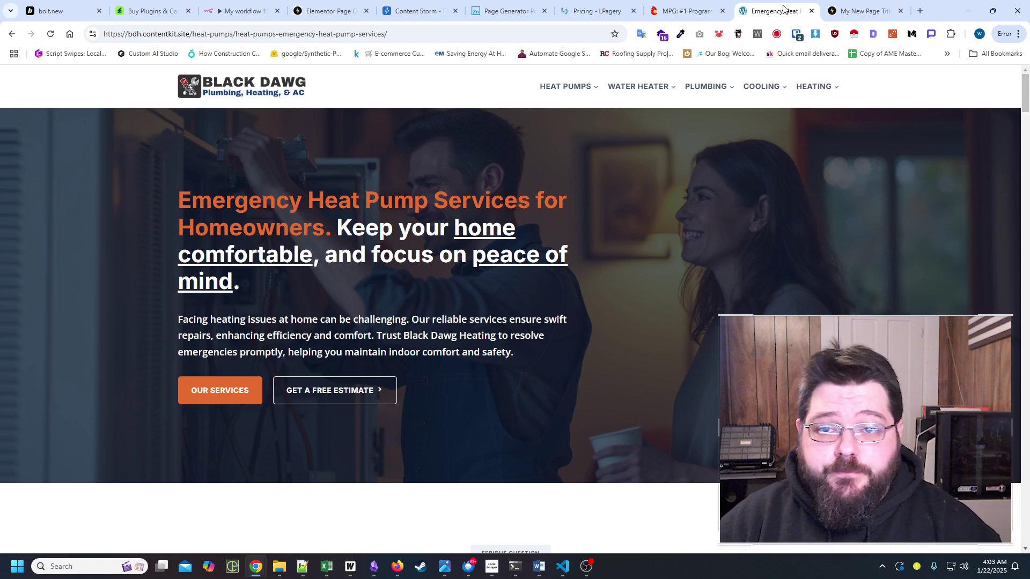
Compare against the My New Page Title template and Elementor Page Generator tabs, then return
click(834, 11)
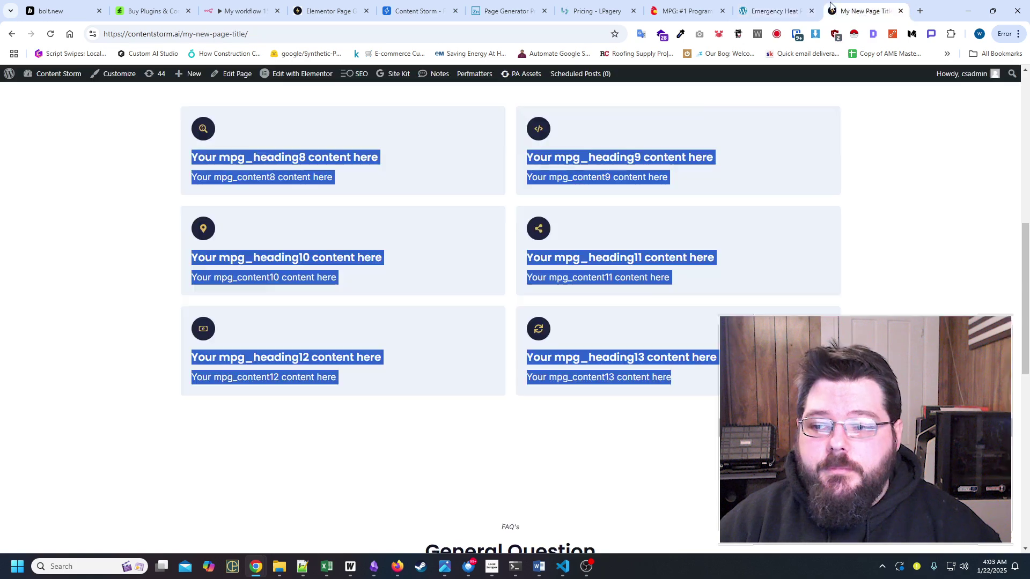
click(749, 13)
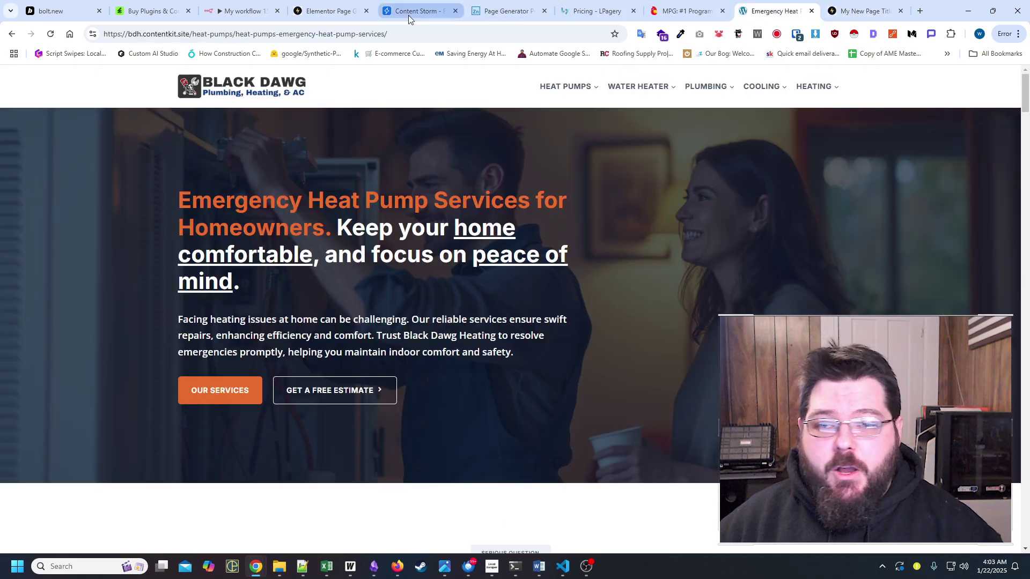
mouse_move(408, 15)
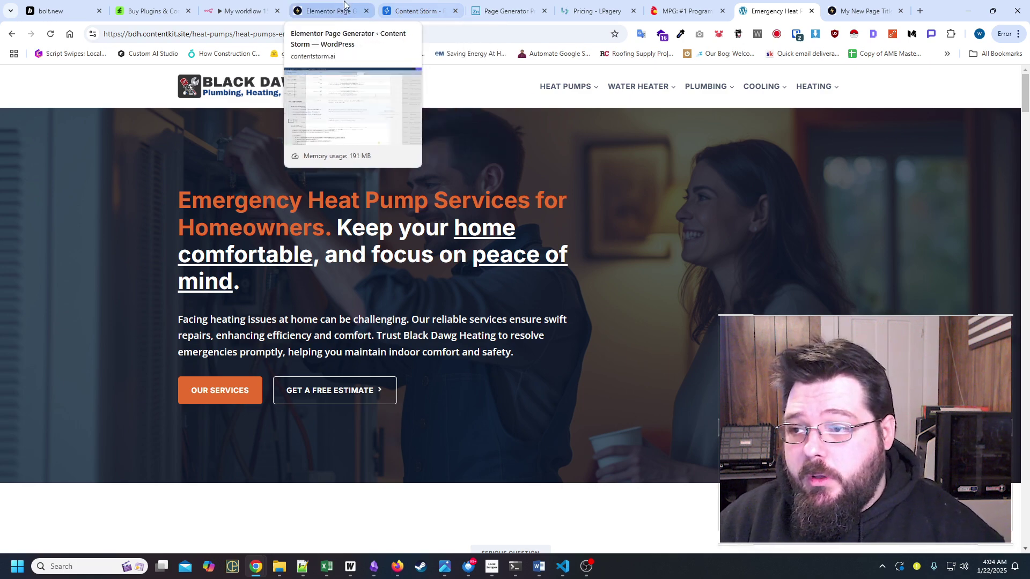
click(324, 12)
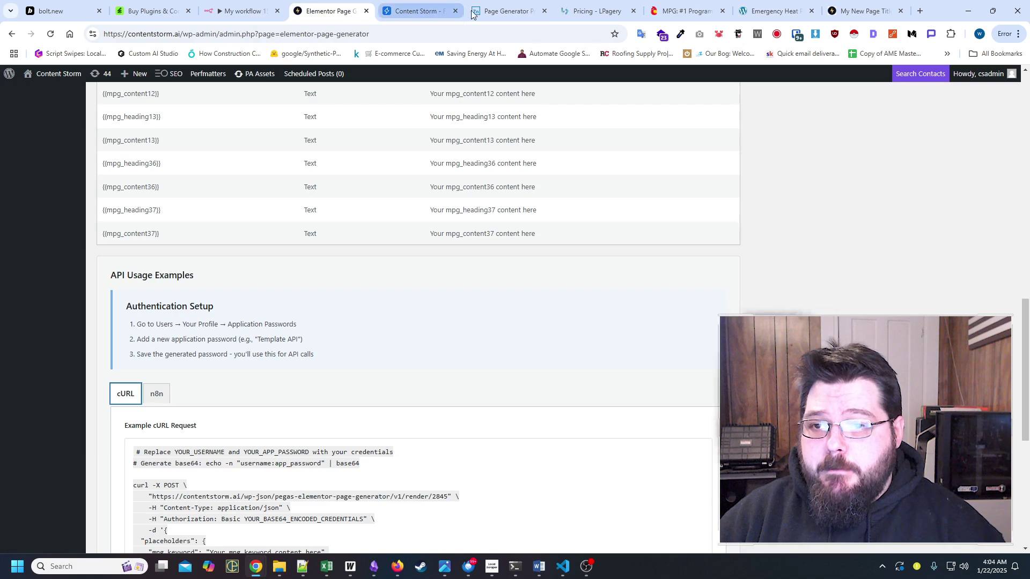
click(754, 3)
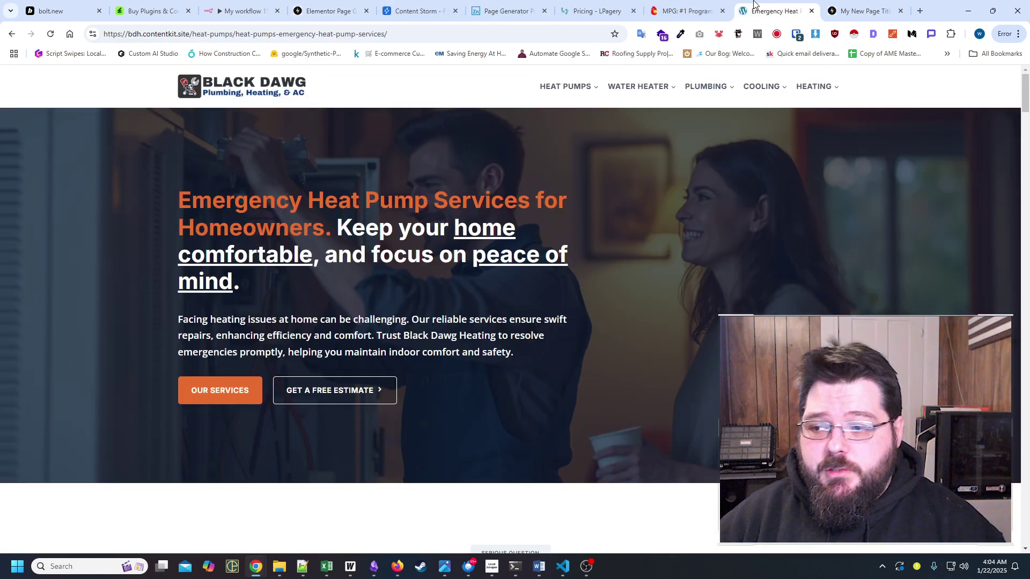
Highlight the SERIOUS QUESTION text and 'frustrating service calls' phrase, then select 'Emergency Heat Pump Services' in the heading
scroll(617, 104, down, 8)
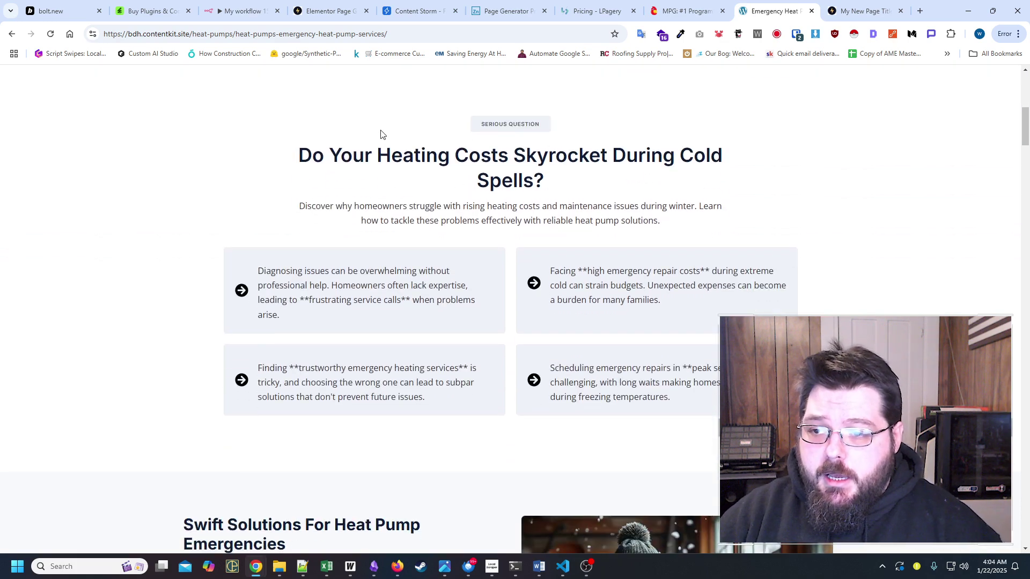
drag(476, 124, 724, 402)
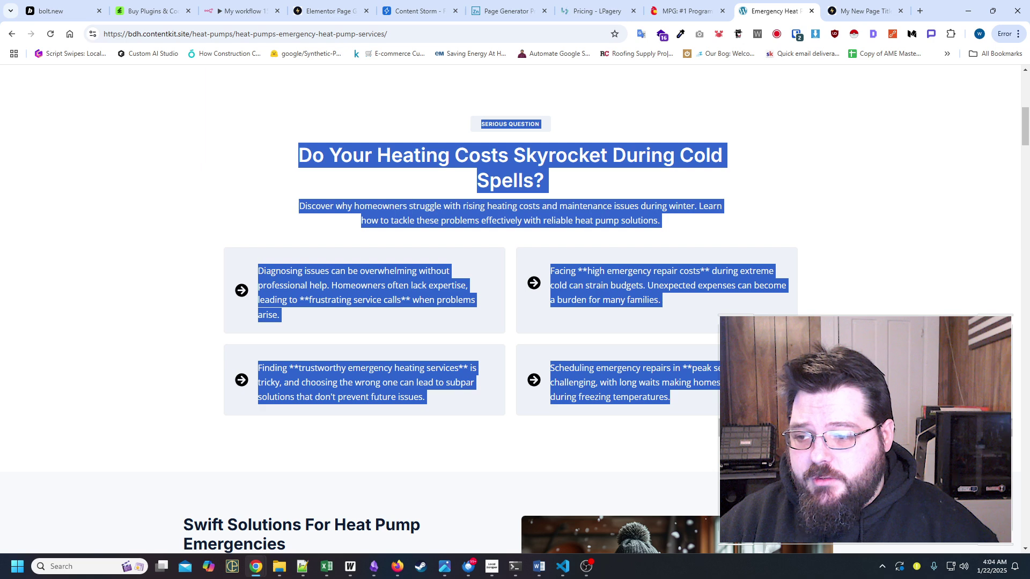
click(351, 283)
drag(302, 301, 411, 305)
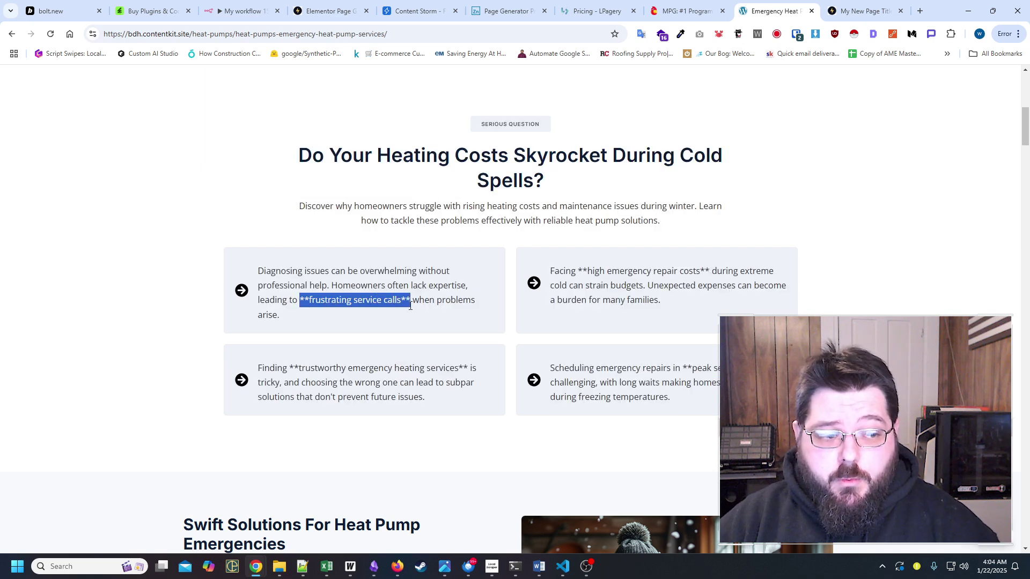
click(410, 308)
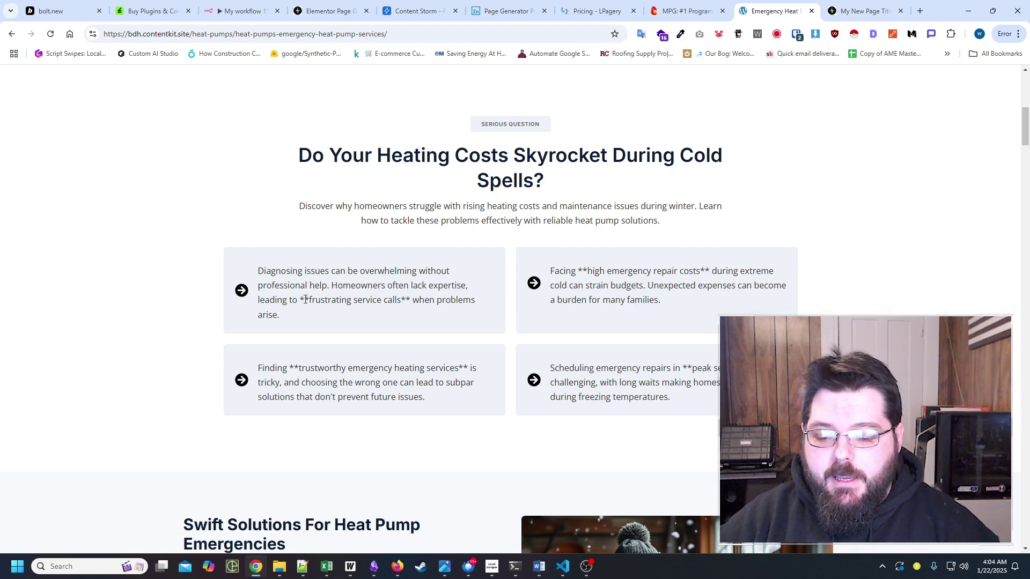
drag(304, 300, 411, 301)
click(368, 327)
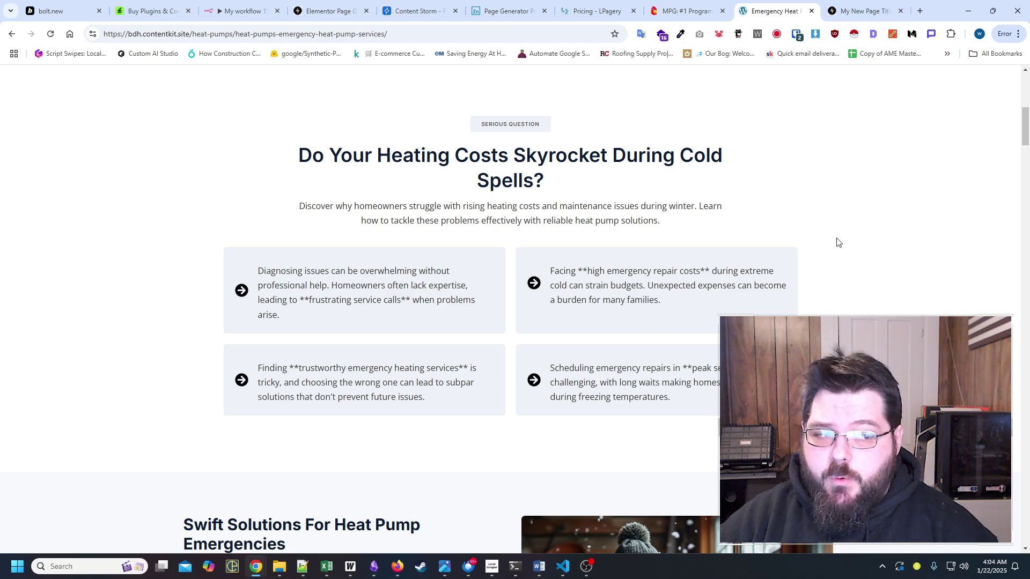
scroll(335, 224, up, 8)
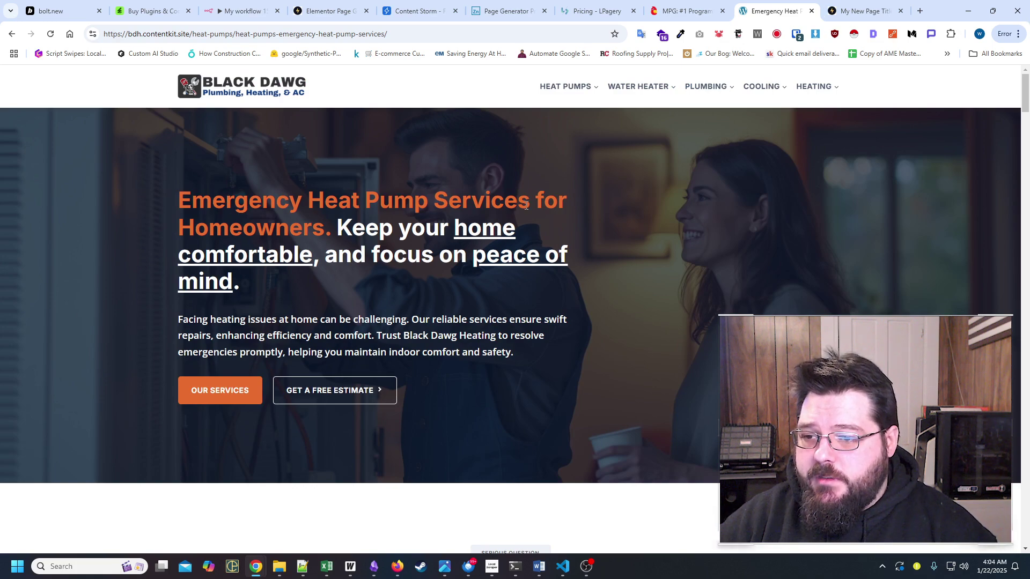
drag(530, 199, 179, 201)
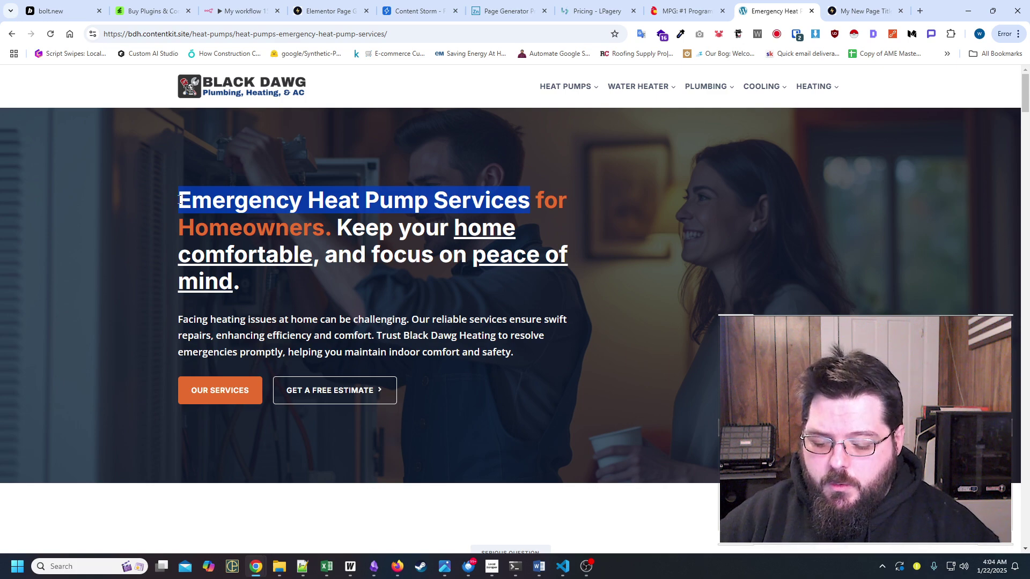
Copy the heading phrase and search Google for 'Emergency Heat Pump Services' in a new tab
key(ctrl+c)
key(ctrl+t)
key(ctrl+v)
key(Return)
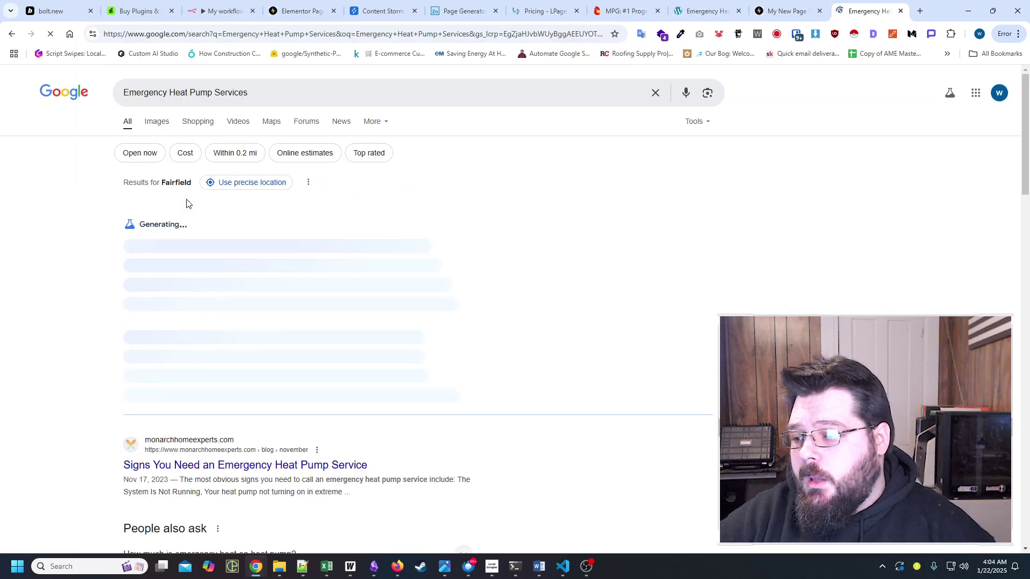
scroll(262, 290, down, 6)
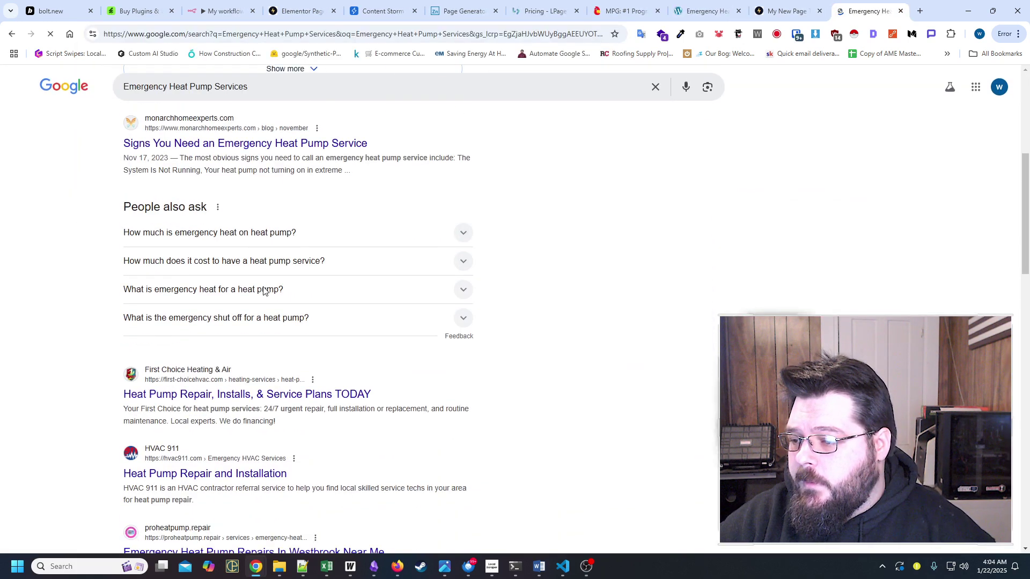
scroll(263, 290, up, 6)
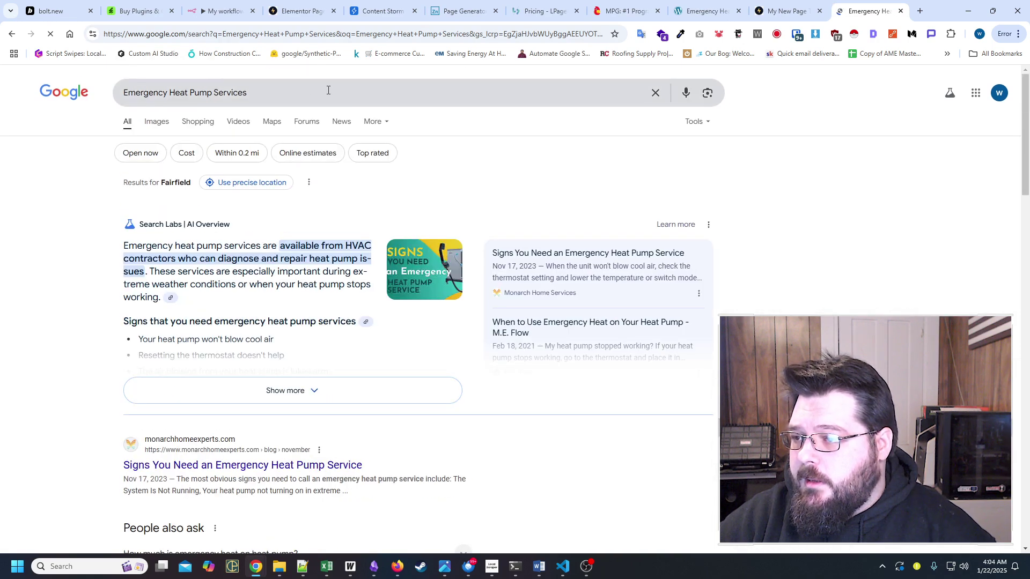
Narrow the search to 'Emergency Heat Pump', then to just 'Heat Pump'
double_click(276, 99)
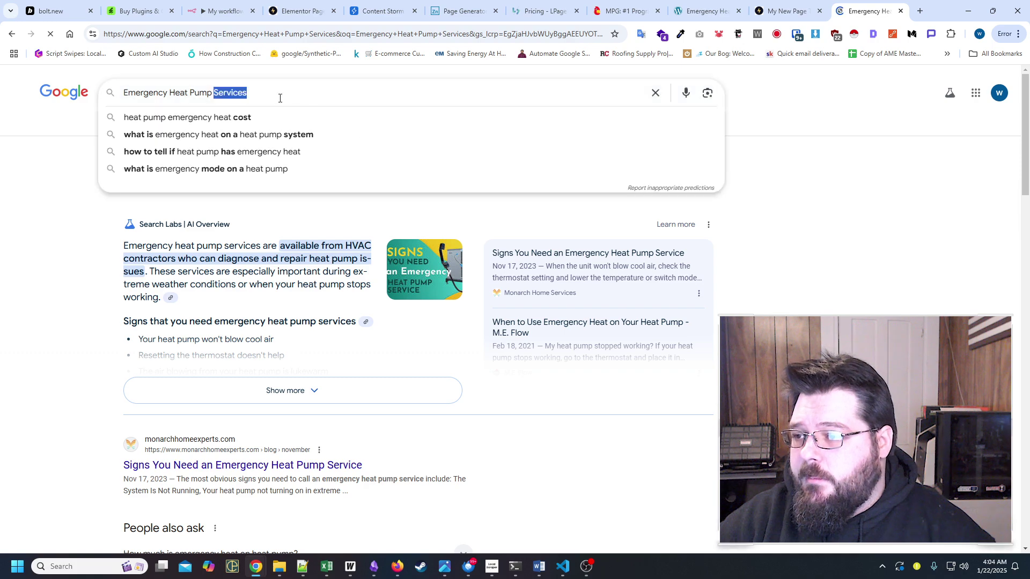
key(BackSpace)
key(Return)
scroll(241, 228, down, 8)
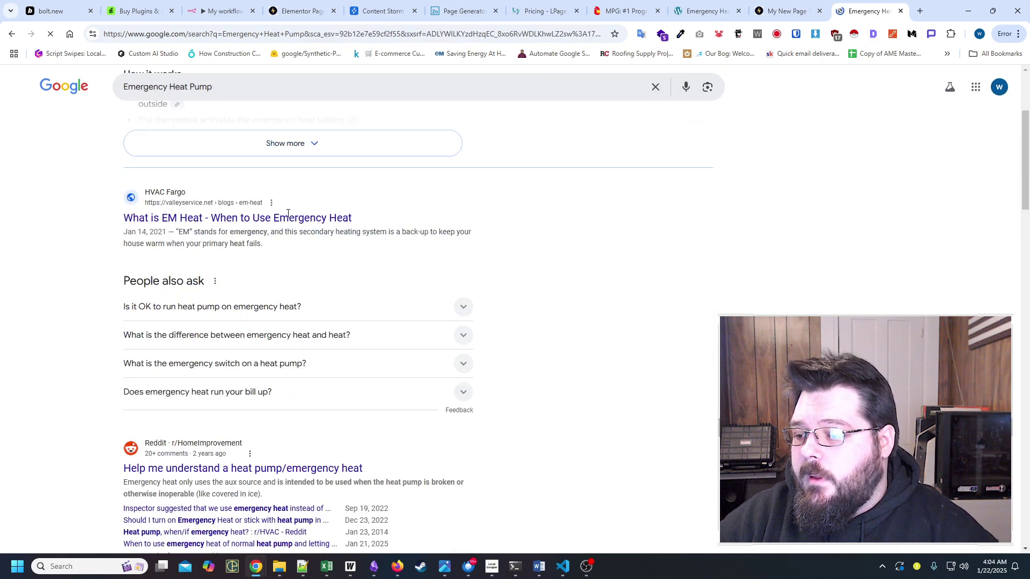
scroll(118, 188, up, 8)
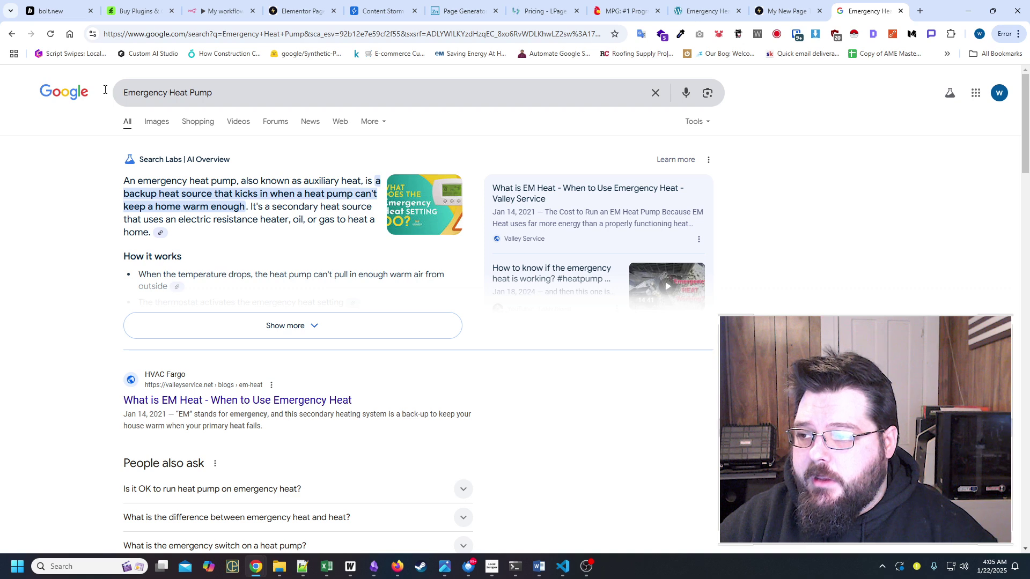
drag(167, 92, 37, 95)
key(Delete)
key(Delete)
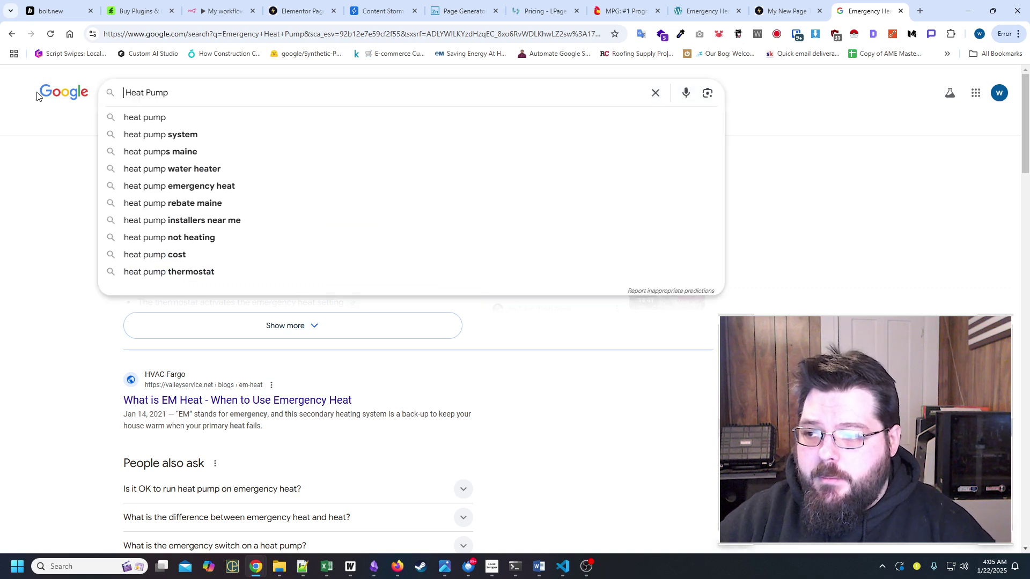
key(Return)
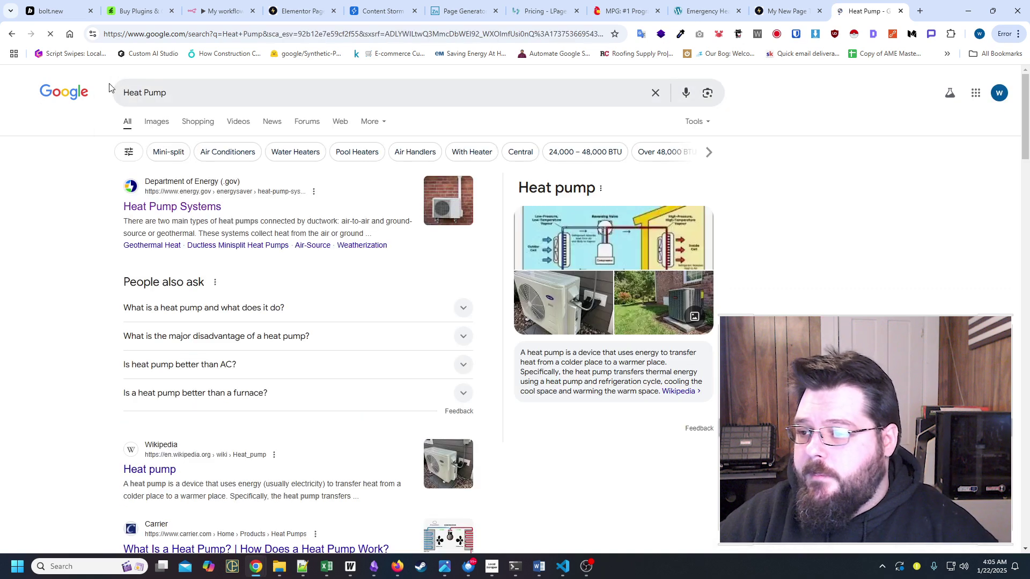
Search 'heat pump problems' and select the Heat pump problems heading in the results
click(184, 90)
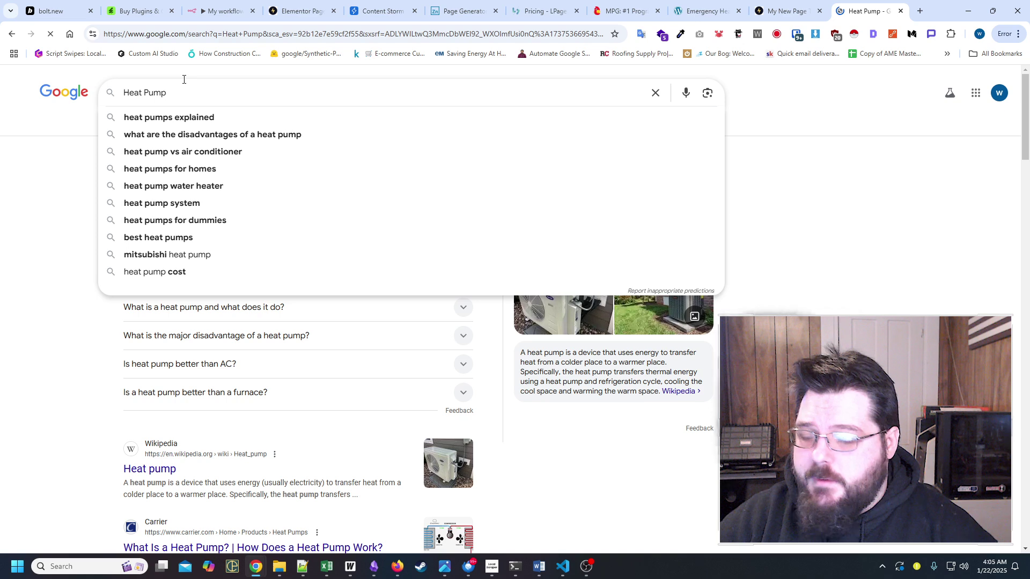
text(p)
text(robl)
text(em)
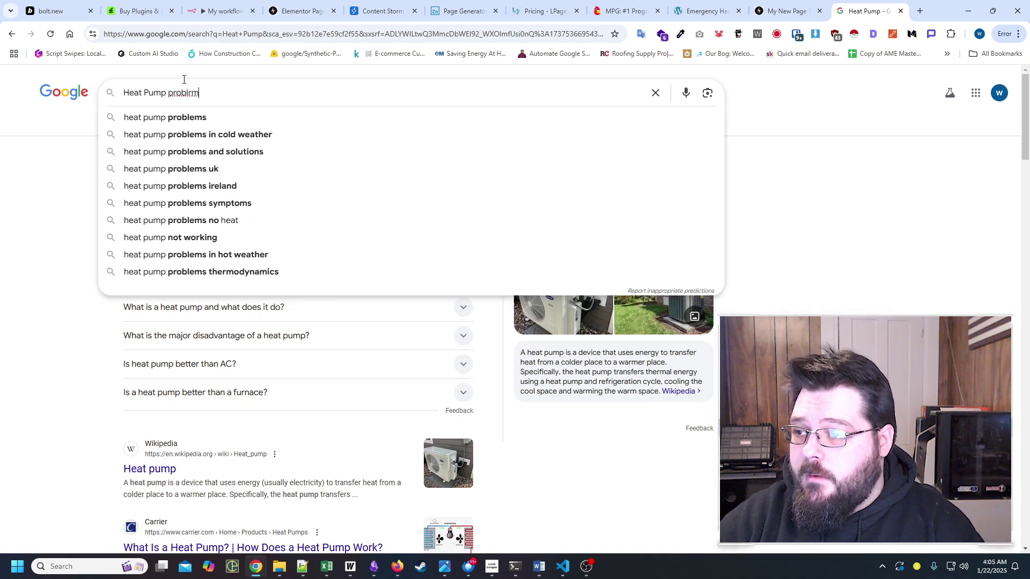
key(Down)
key(Return)
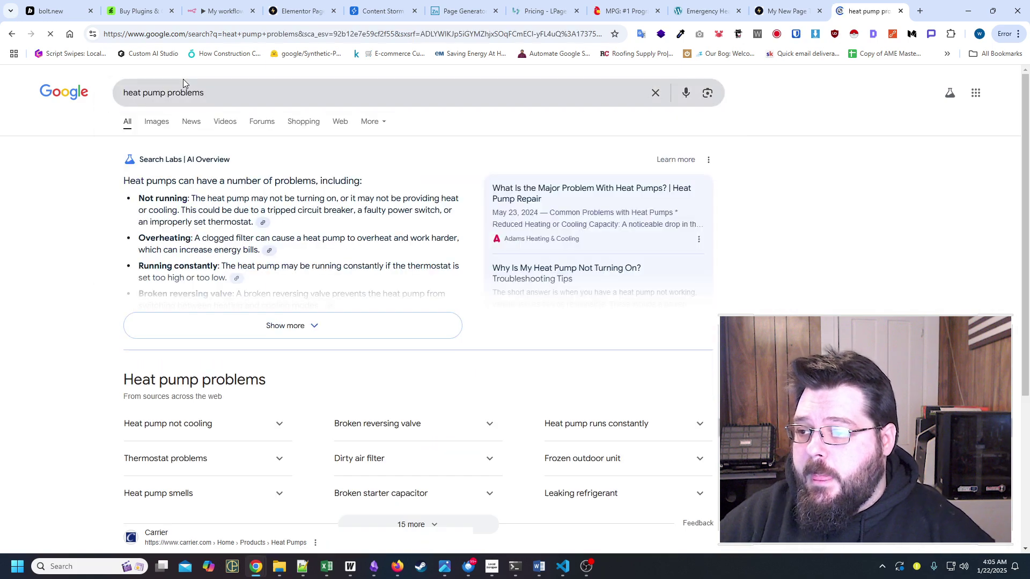
scroll(143, 306, down, 2)
scroll(105, 274, down, 1)
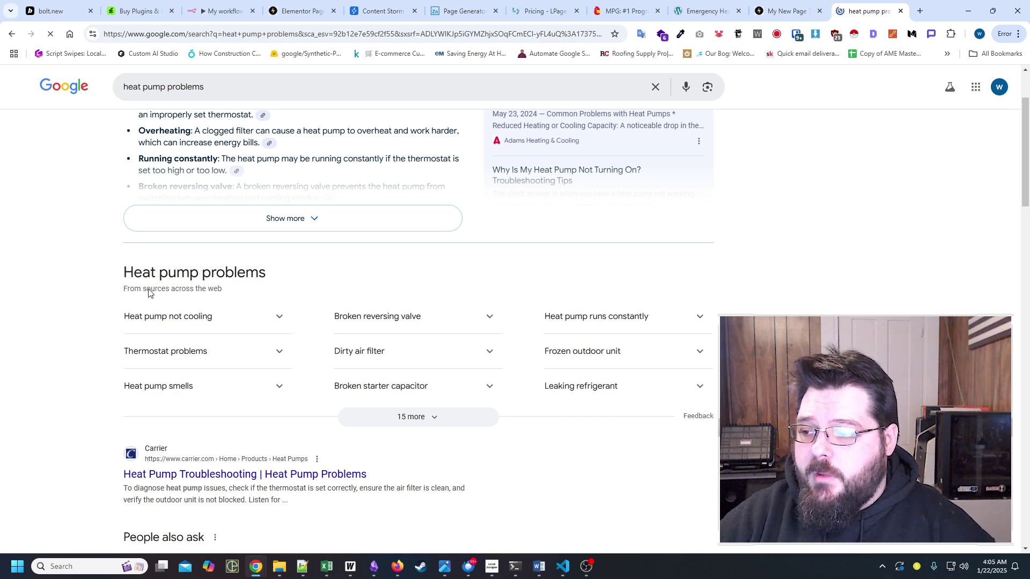
drag(149, 292, 178, 296)
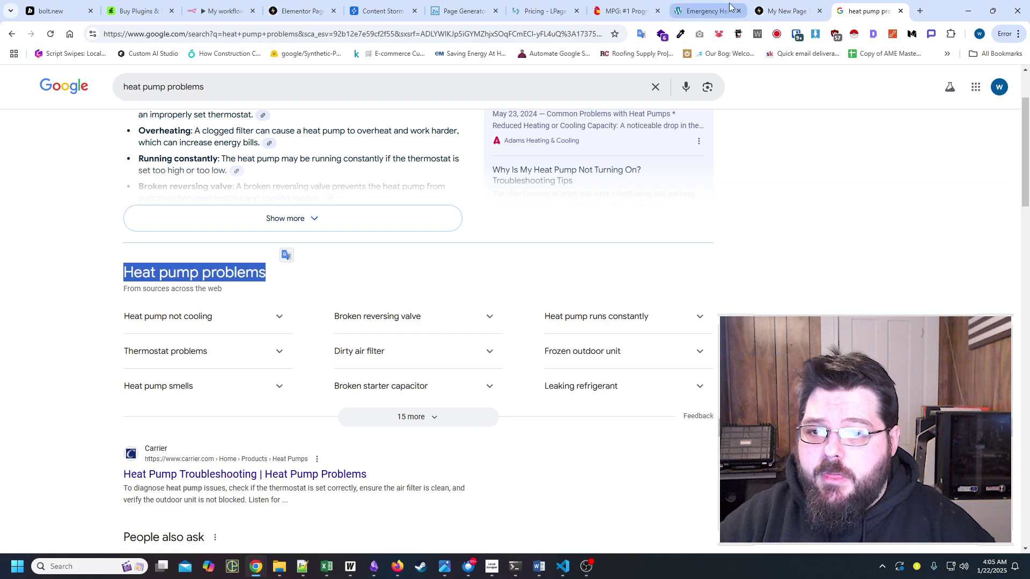
Return to the Emergency Heat Pump Services page and highlight its How We Handle section
click(711, 6)
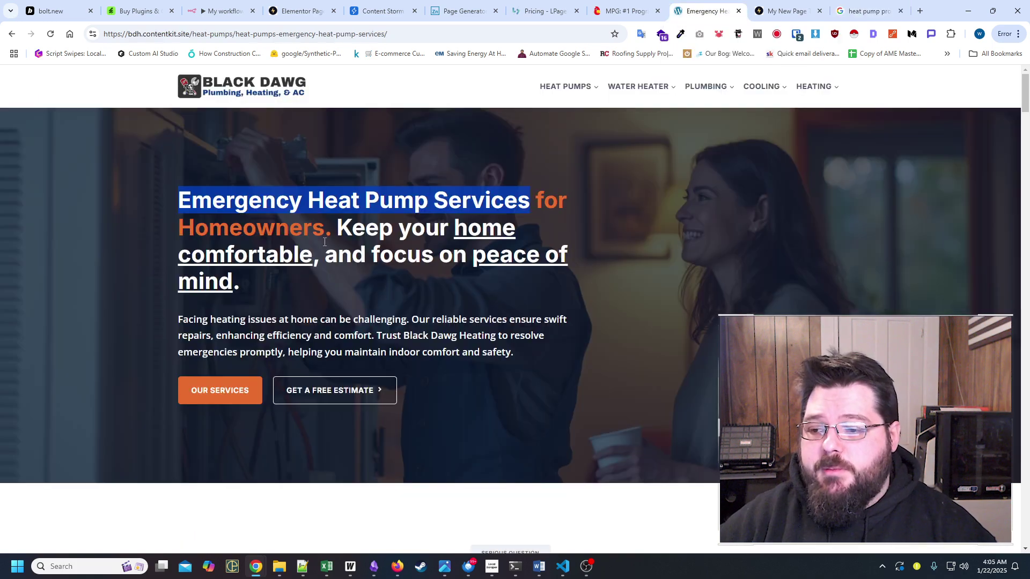
scroll(275, 284, down, 13)
scroll(177, 219, down, 8)
scroll(699, 225, down, 6)
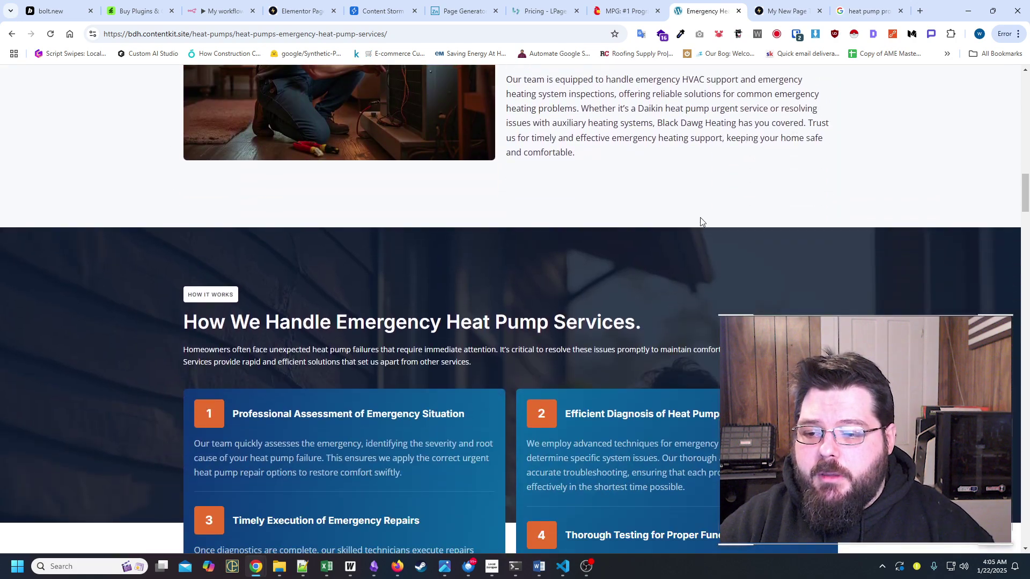
drag(180, 78, 770, 272)
scroll(713, 240, down, 2)
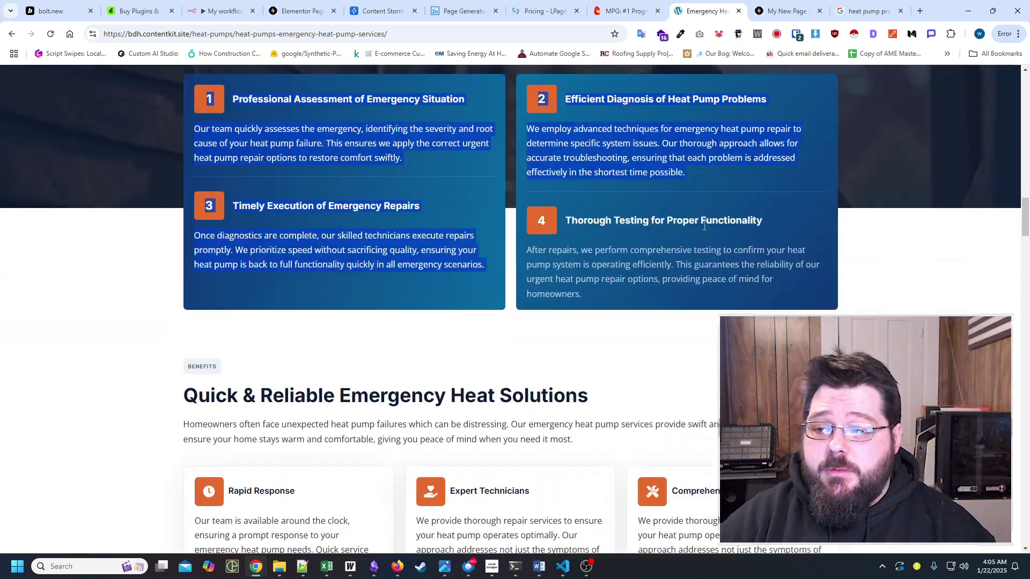
scroll(482, 244, up, 3)
scroll(215, 252, down, 7)
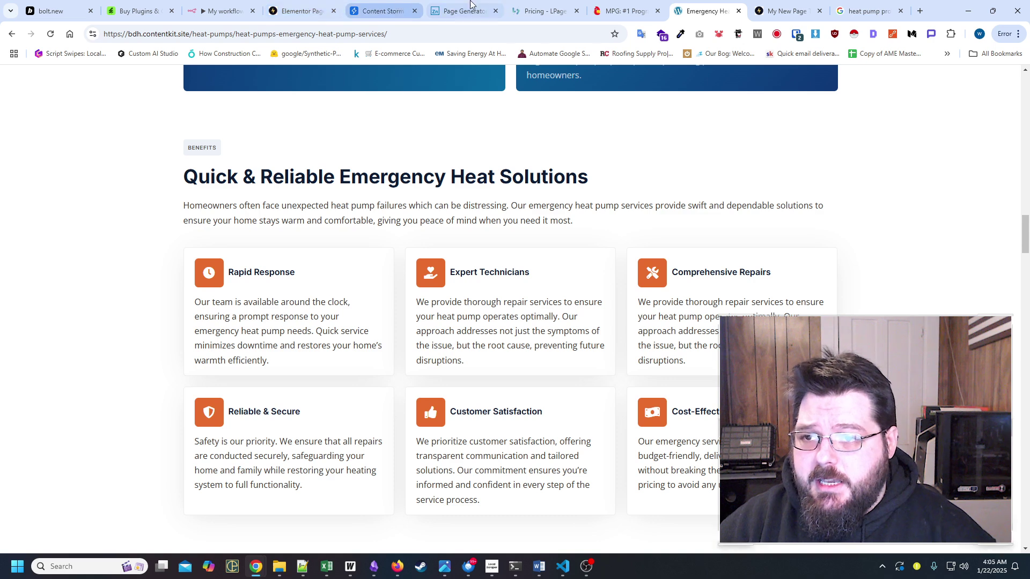
Select the 'Quick & Reliable Emergency Heat Solutions' heading and intro text
mouse_move(462, 5)
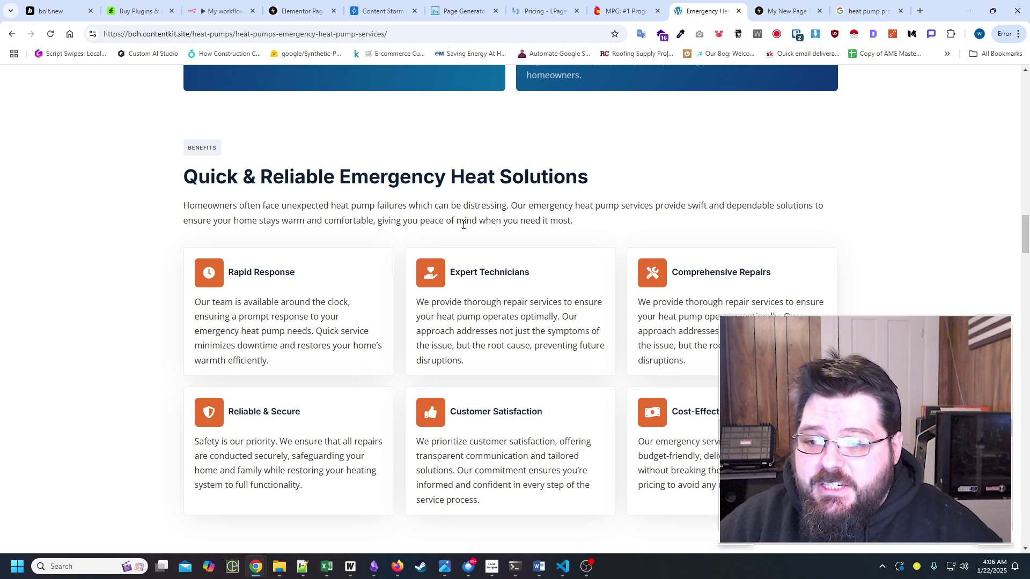
scroll(590, 233, down, 4)
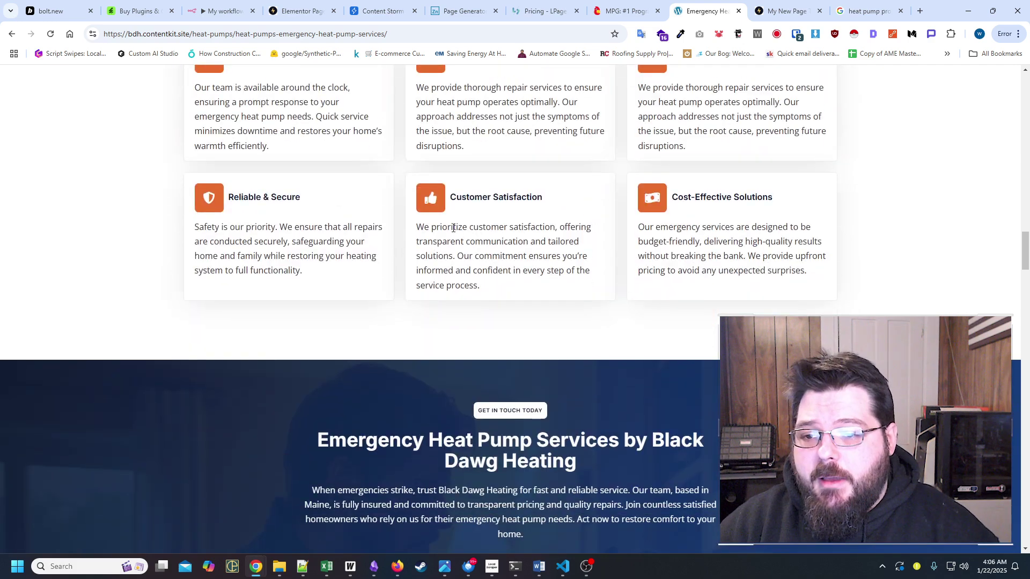
scroll(375, 229, up, 2)
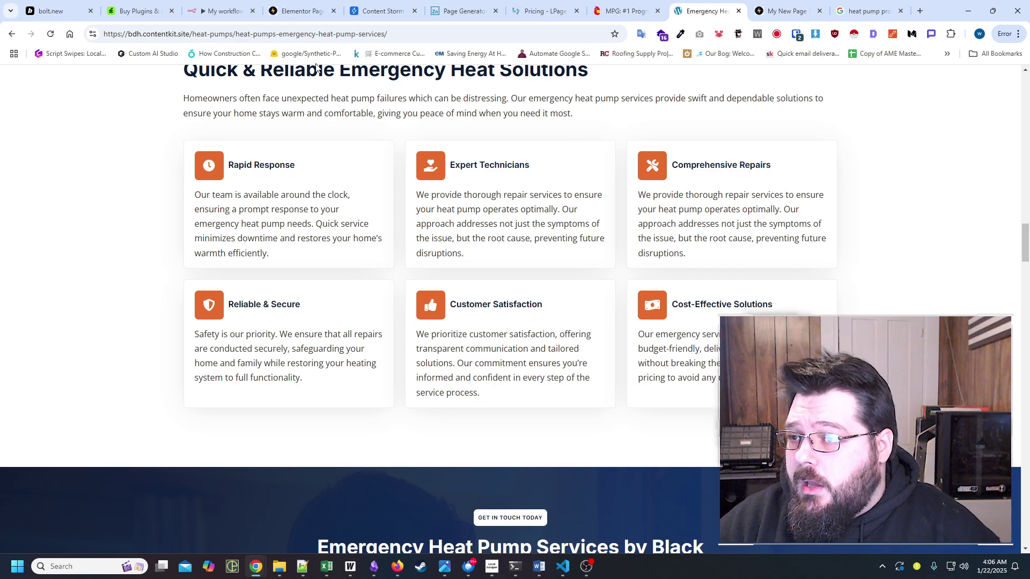
drag(161, 170, 254, 166)
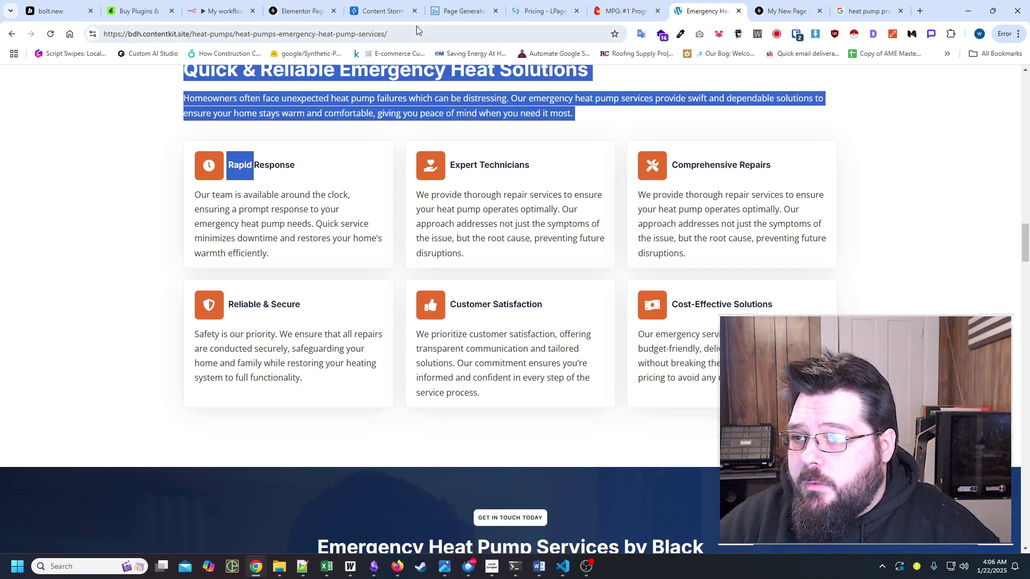
In the Content Storm Heat pumps record, select the Benefits 3 Title's fas icon markup and description text
click(382, 13)
scroll(374, 321, down, 5)
scroll(373, 321, down, 3)
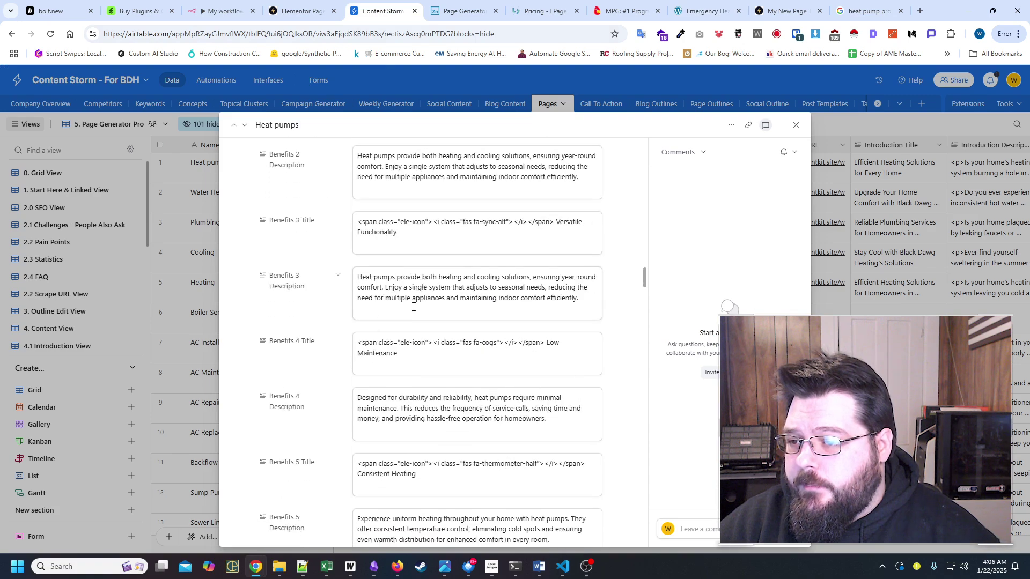
drag(357, 219, 427, 219)
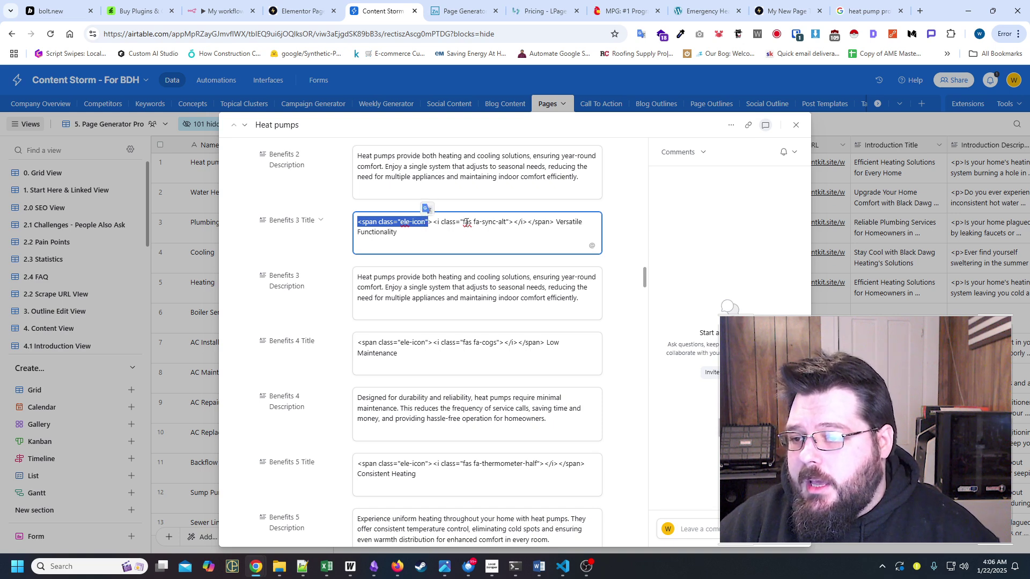
drag(459, 221, 360, 232)
click(360, 303)
drag(358, 277, 444, 298)
Scroll through the remaining Benefits fields, close the record, and return to the n8n workflow
scroll(454, 276, down, 15)
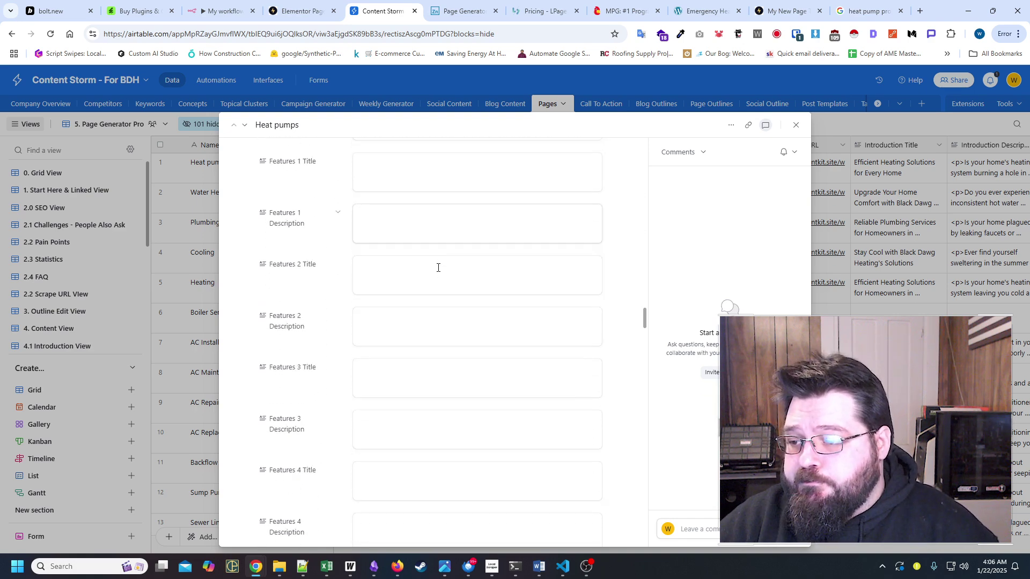
scroll(440, 265, up, 6)
scroll(429, 263, down, 15)
scroll(413, 274, down, 10)
key(Escape)
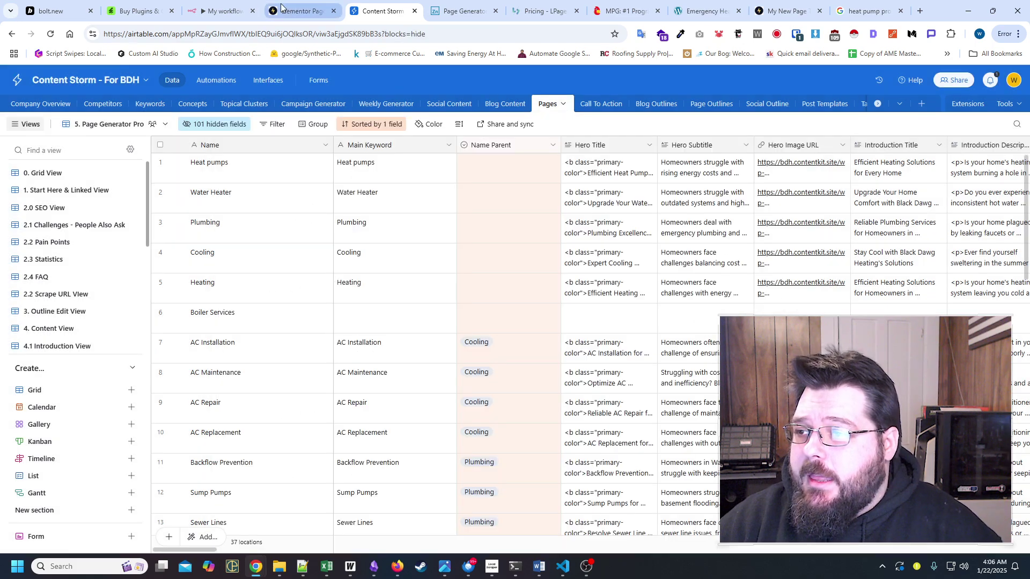
click(221, 11)
scroll(498, 326, up, 10)
Close the HTTP Request1 settings and re-centre the My workflow 156 canvas on its nodes
click(678, 85)
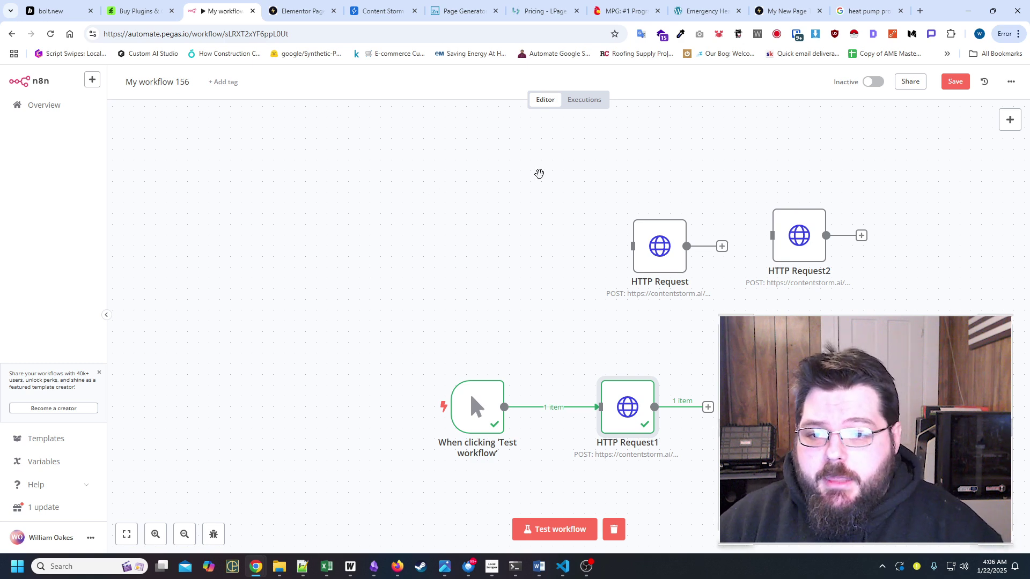
drag(542, 168, 472, 137)
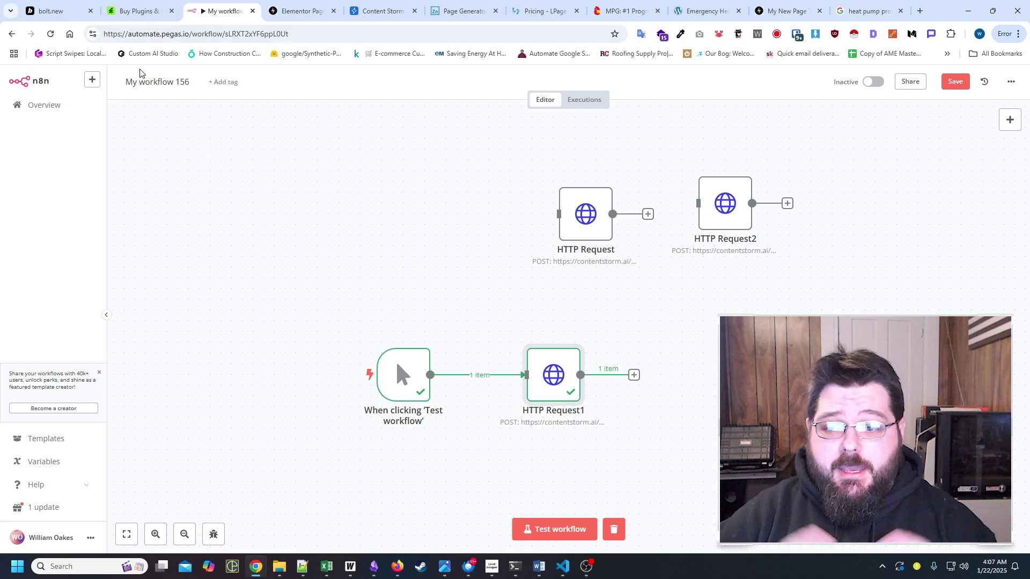
Go to the site's home page and open the Heatpump vs. Traditional HVAC System Benefits post
click(789, 8)
click(708, 10)
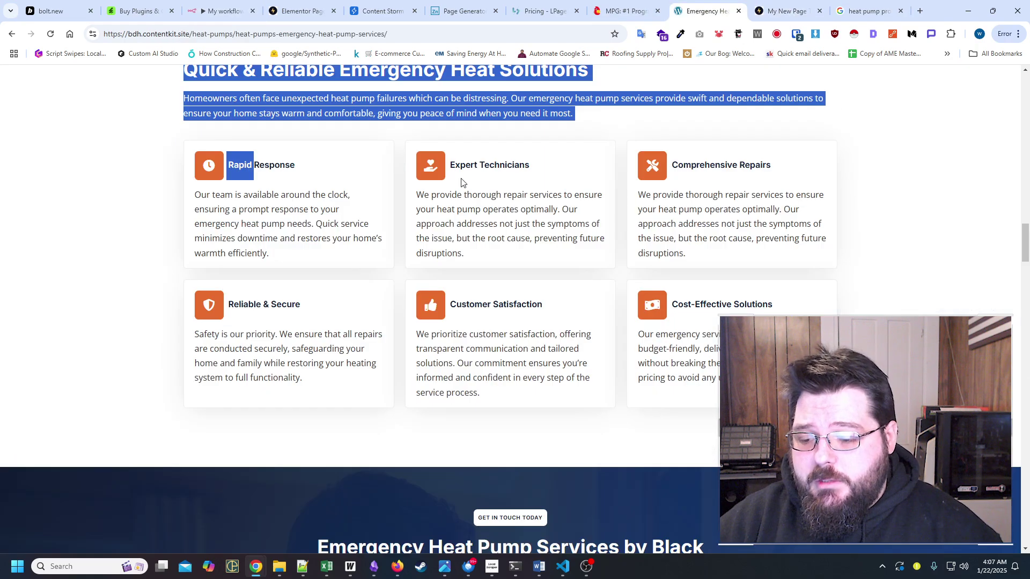
scroll(465, 185, up, 15)
click(231, 104)
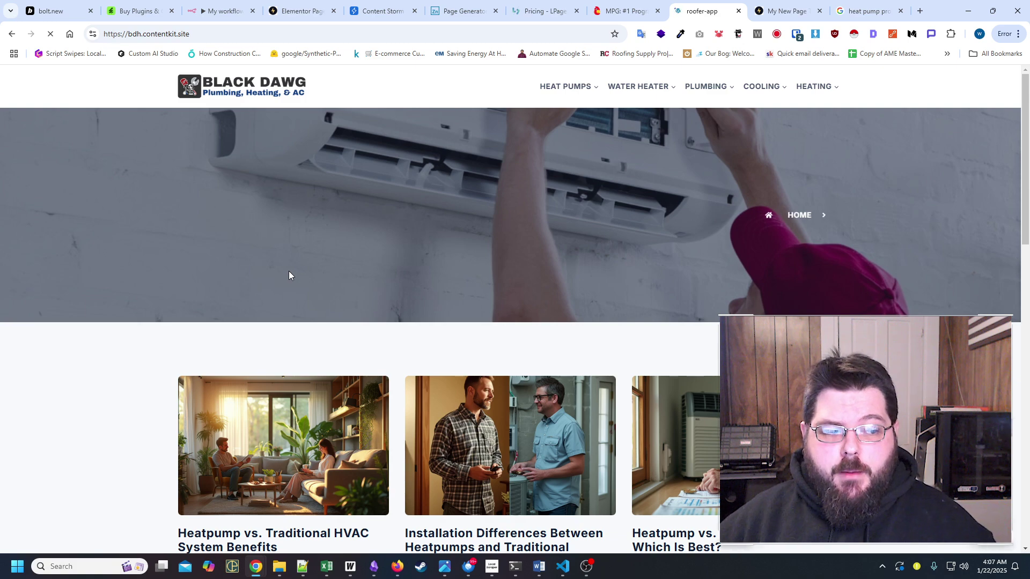
scroll(289, 272, down, 4)
scroll(305, 283, down, 1)
click(204, 263)
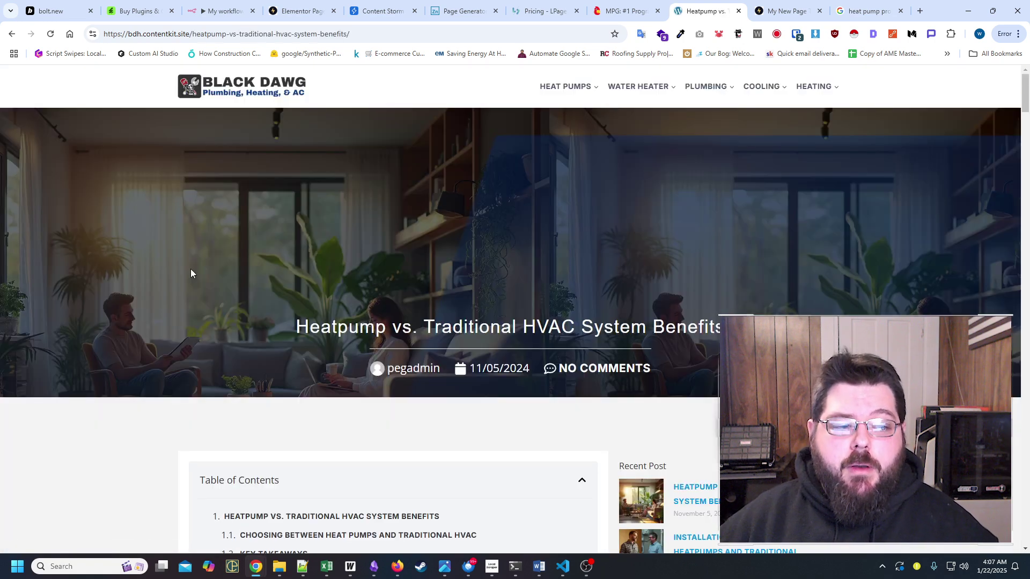
Expand the first FAQ answers: what a heat pump is, utility bill savings, eco-friendliness
scroll(166, 273, down, 12)
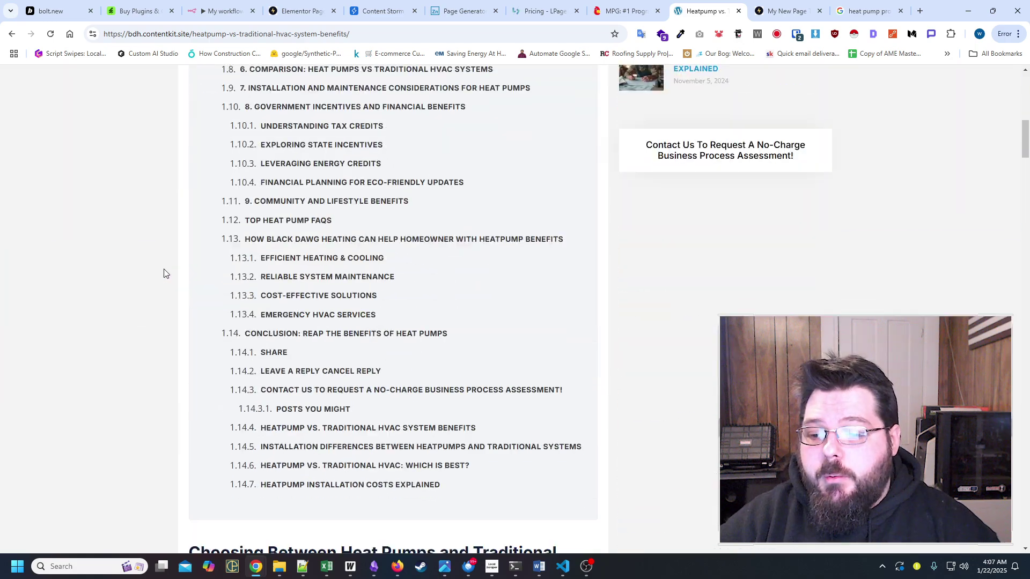
scroll(164, 274, down, 20)
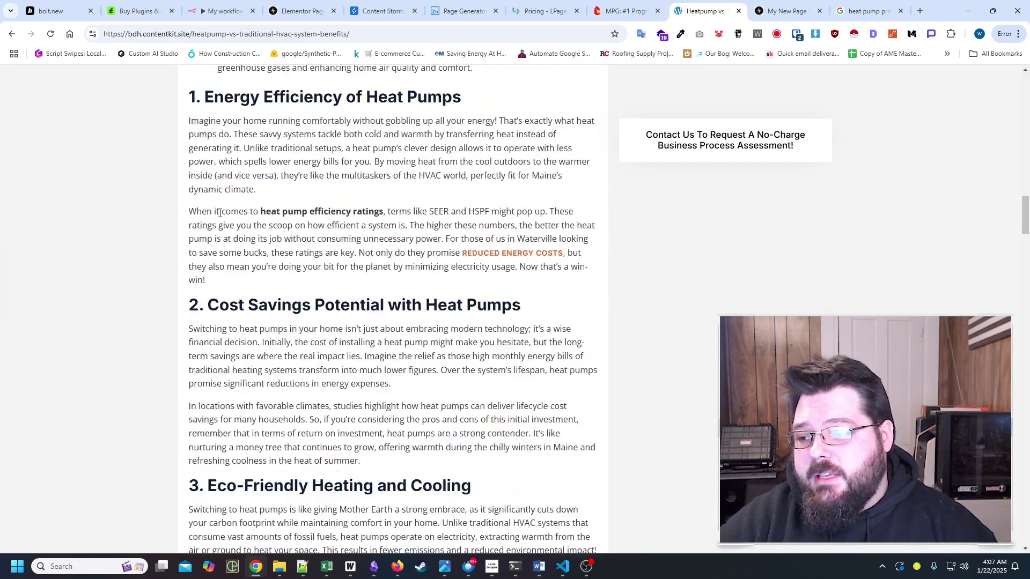
scroll(219, 213, down, 7)
scroll(252, 213, down, 20)
scroll(247, 204, down, 5)
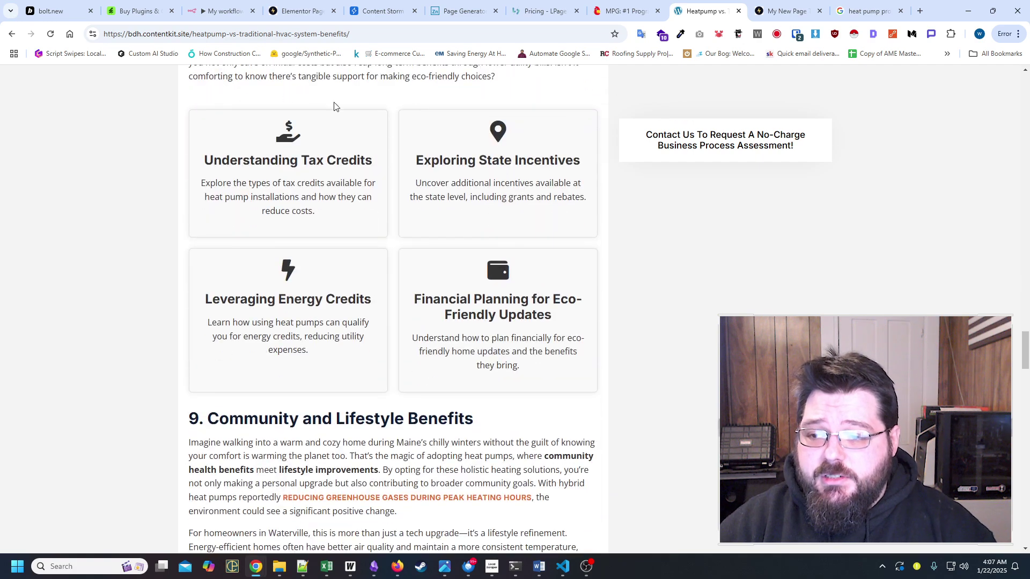
scroll(317, 216, down, 10)
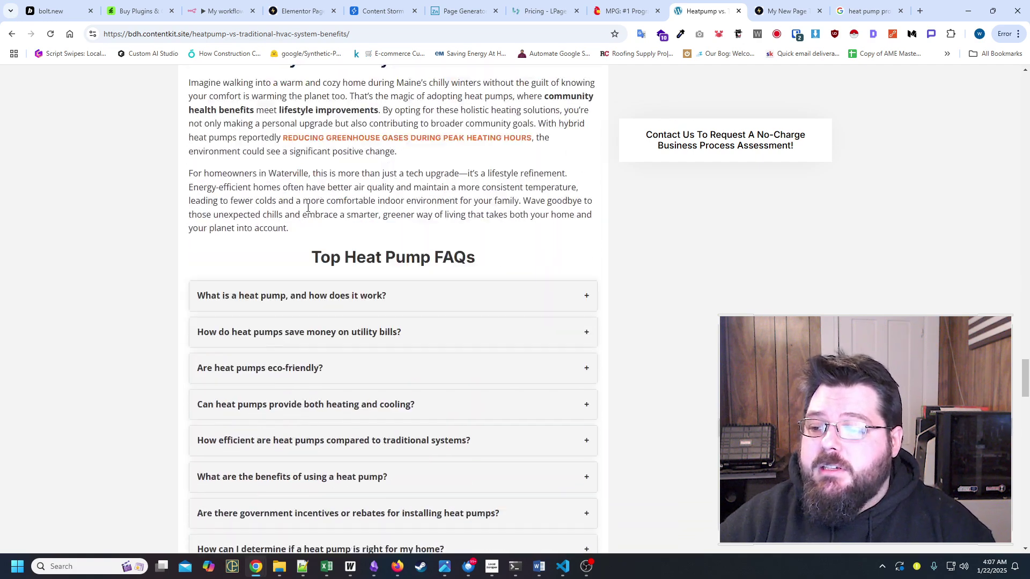
click(486, 122)
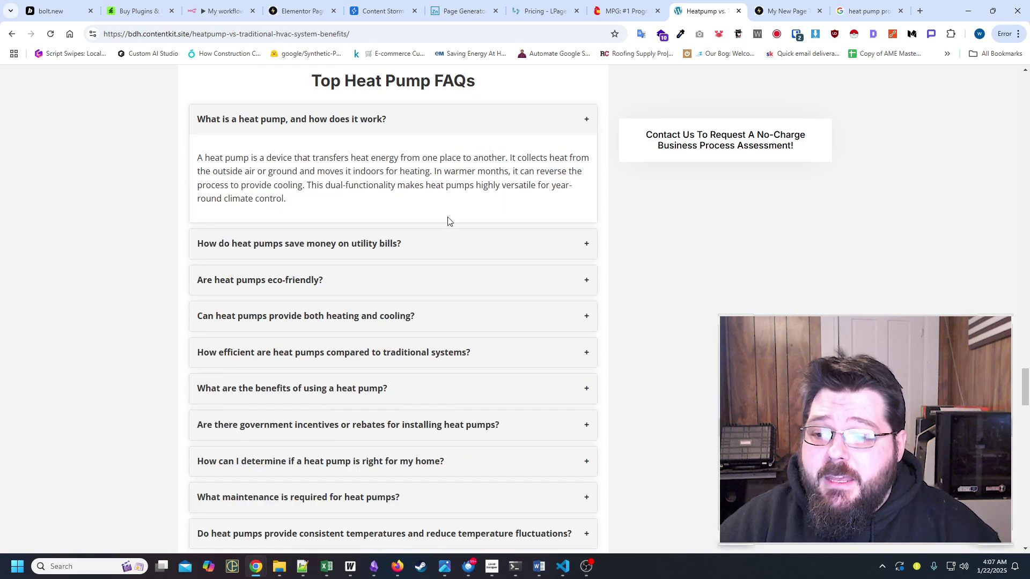
click(451, 248)
click(463, 358)
Expand the remaining FAQs: heating/cooling, efficiency, benefits, rebates, suitability, maintenance, consistent temperatures
scroll(454, 242, down, 5)
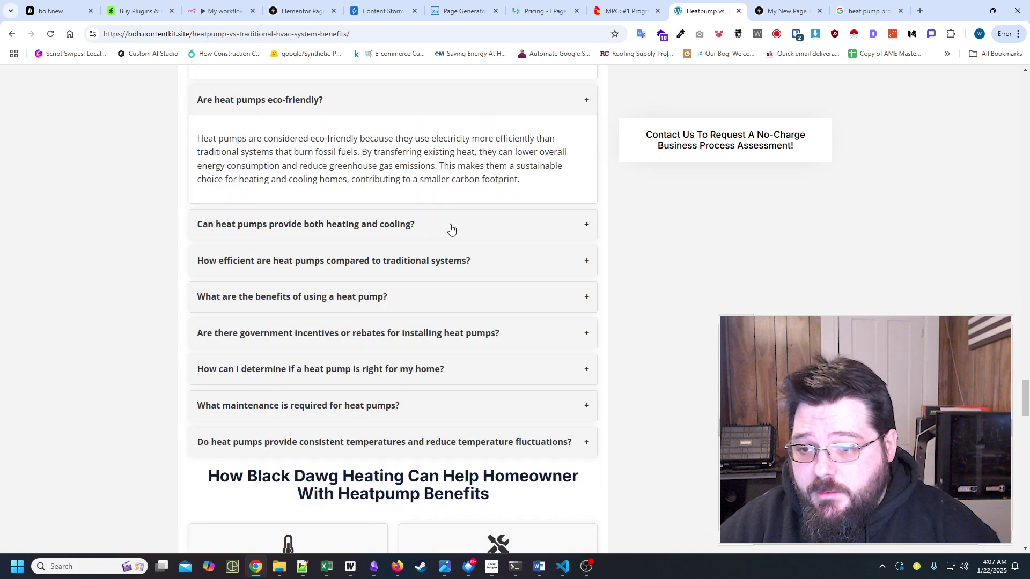
click(475, 220)
click(494, 349)
scroll(491, 387, down, 4)
click(493, 268)
click(496, 414)
scroll(455, 321, down, 5)
click(484, 272)
click(467, 418)
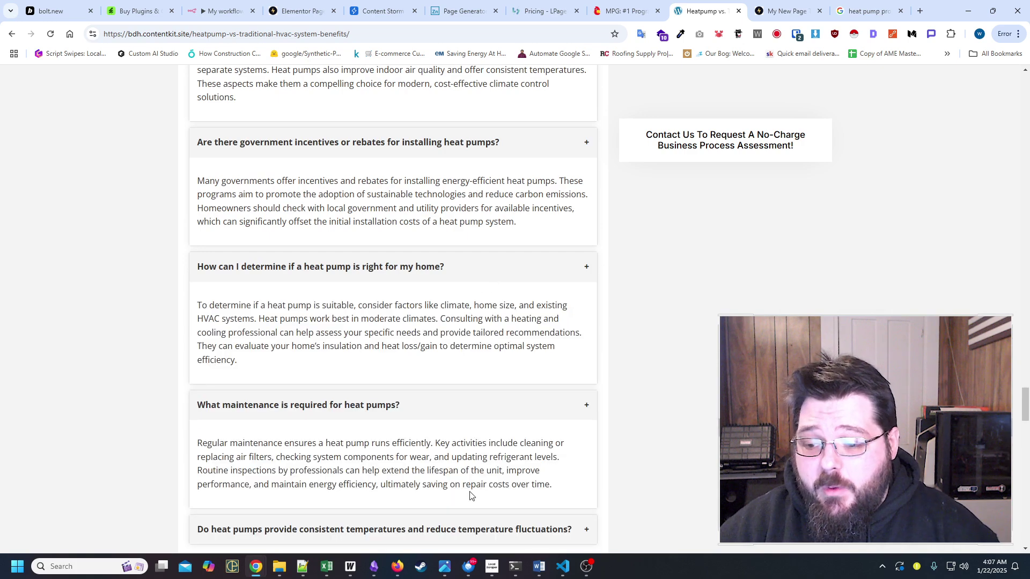
scroll(471, 489, down, 2)
click(488, 422)
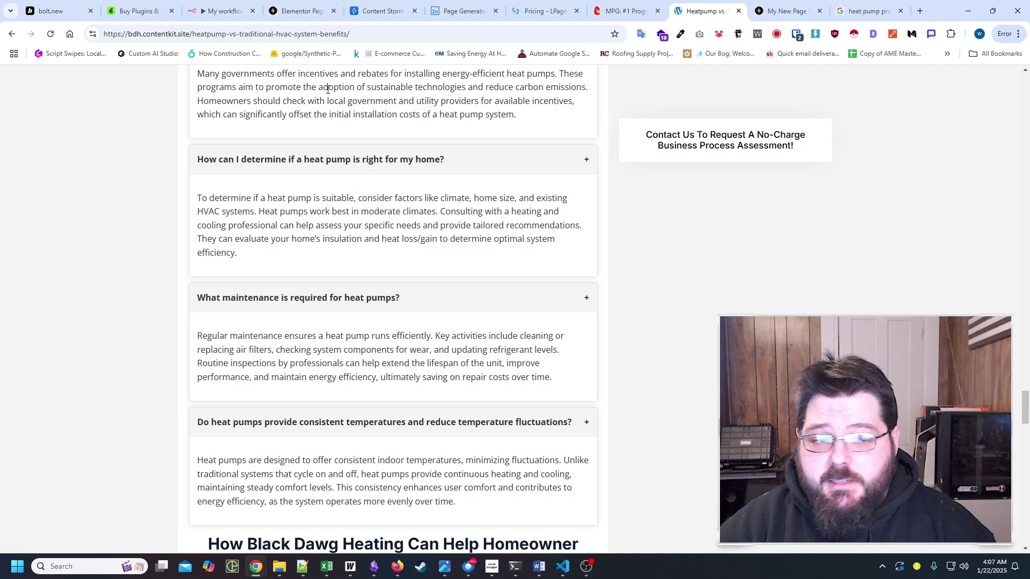
drag(329, 86, 419, 307)
scroll(419, 307, up, 10)
Select the article's URL, search 'schema markup validator', and open Google's Schema Markup Testing Tool result
click(367, 33)
key(ctrl+c)
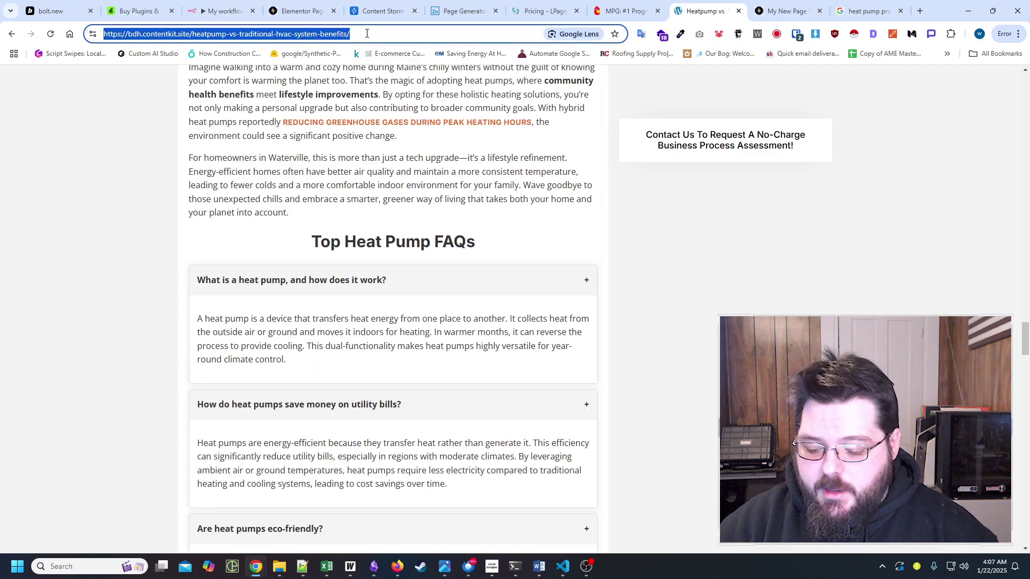
key(ctrl+t)
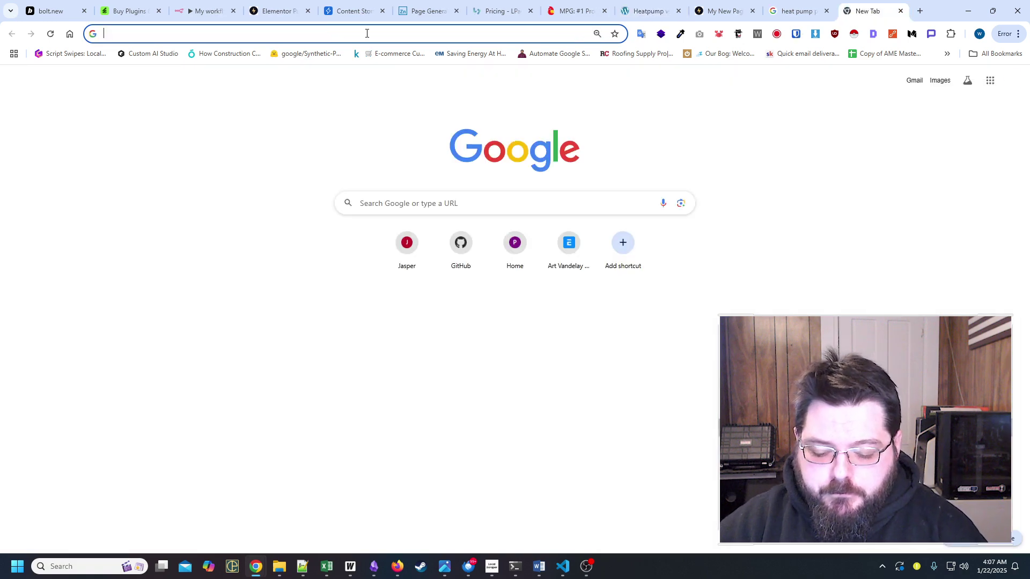
text(shema)
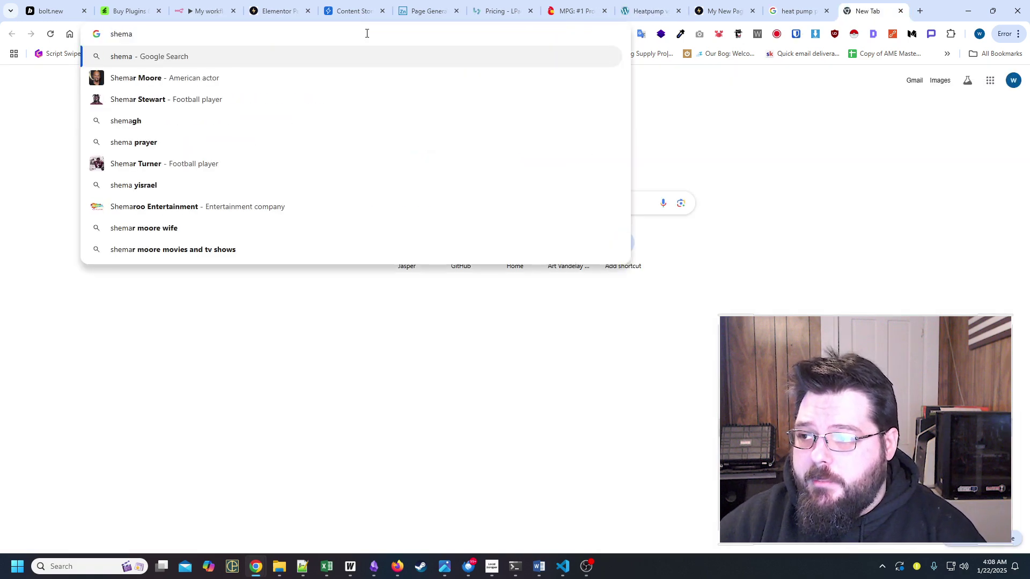
text( y)
key(BackSpace)
key(BackSpace)
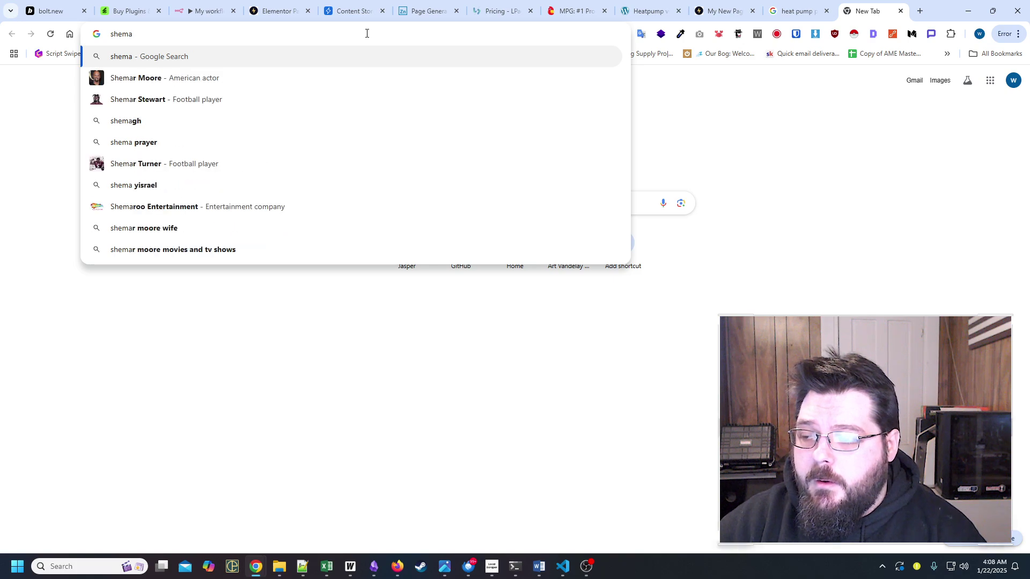
key(BackSpace)
key(BackSpace)
key(BackSpace)
key(BackSpace)
key(BackSpace)
text(shema mark)
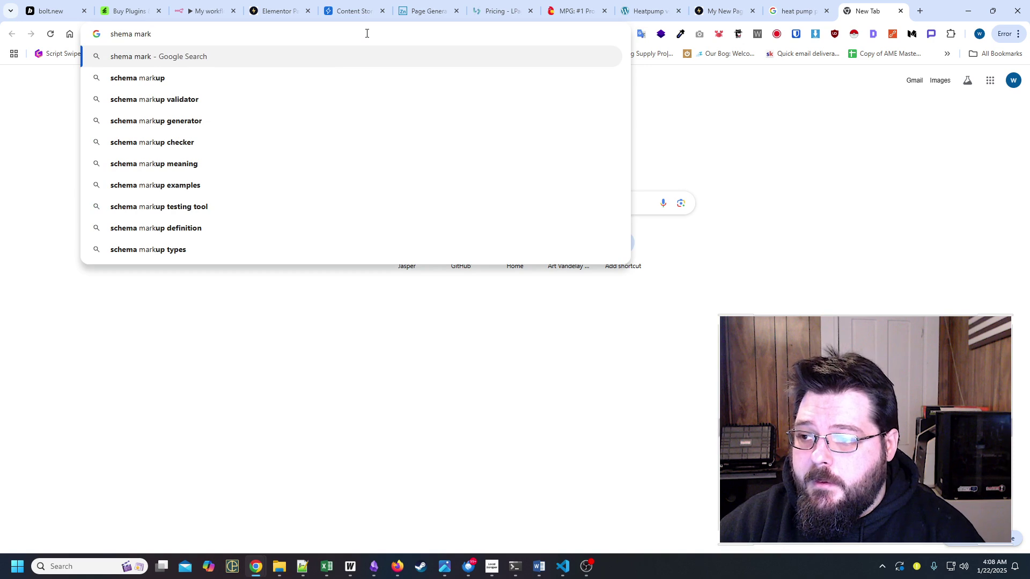
key(Down)
key(Down)
key(Return)
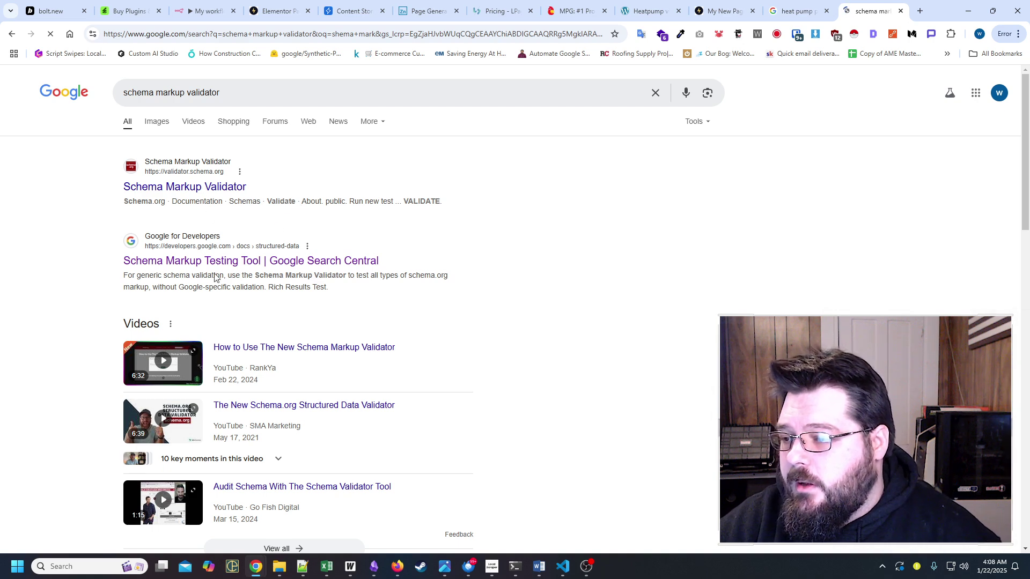
click(241, 263)
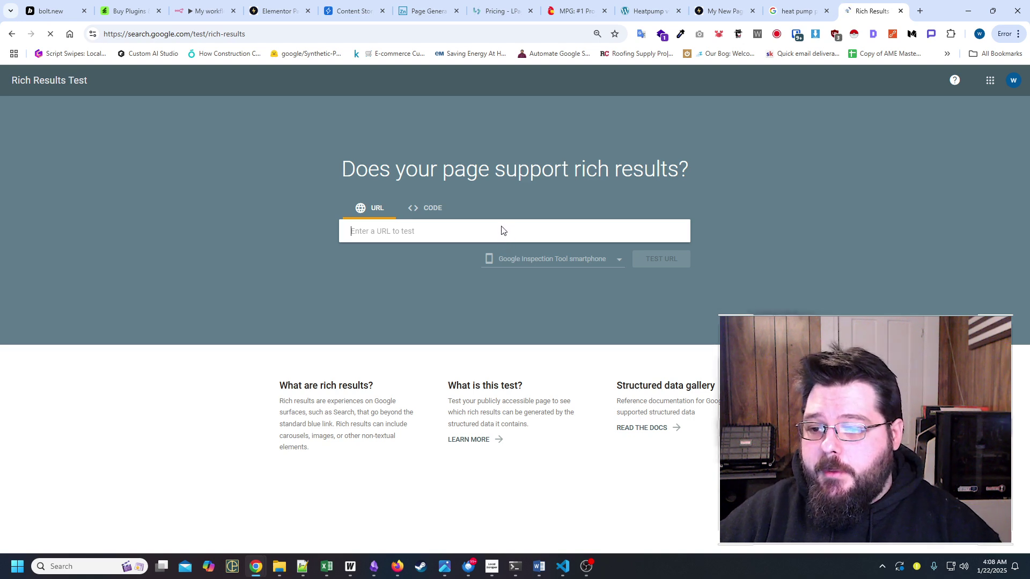
Run the Rich Results Test on the pasted heat pump article URL
key(ctrl+v)
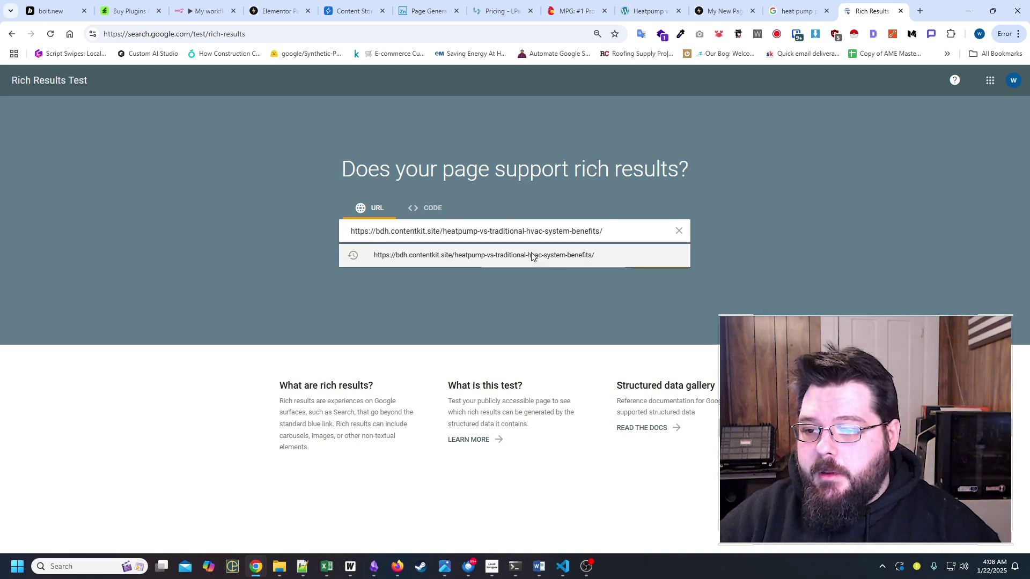
click(529, 256)
click(648, 260)
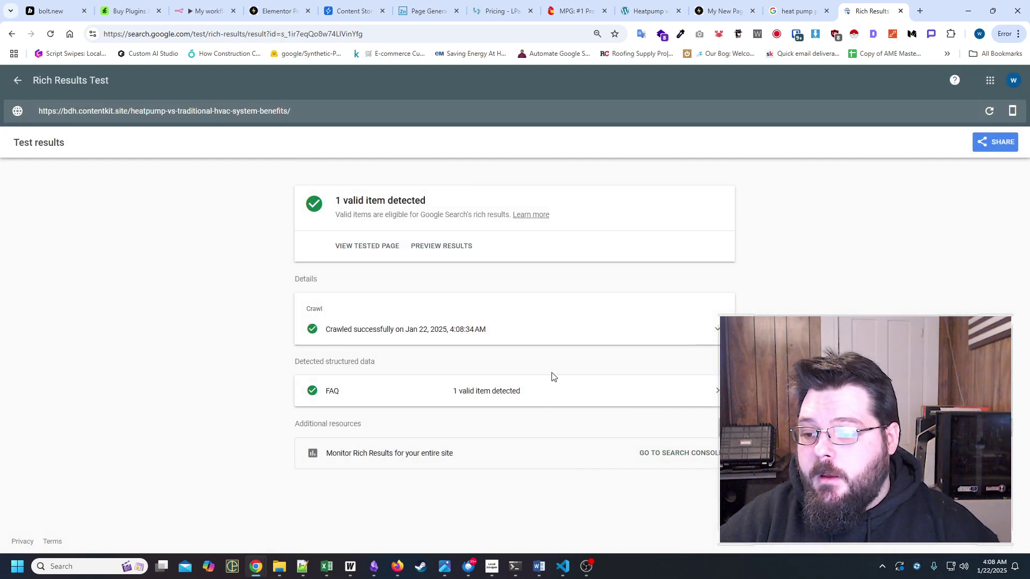
Open the detected FAQ item and expand its 'Unnamed item' Question/Answer data
click(533, 393)
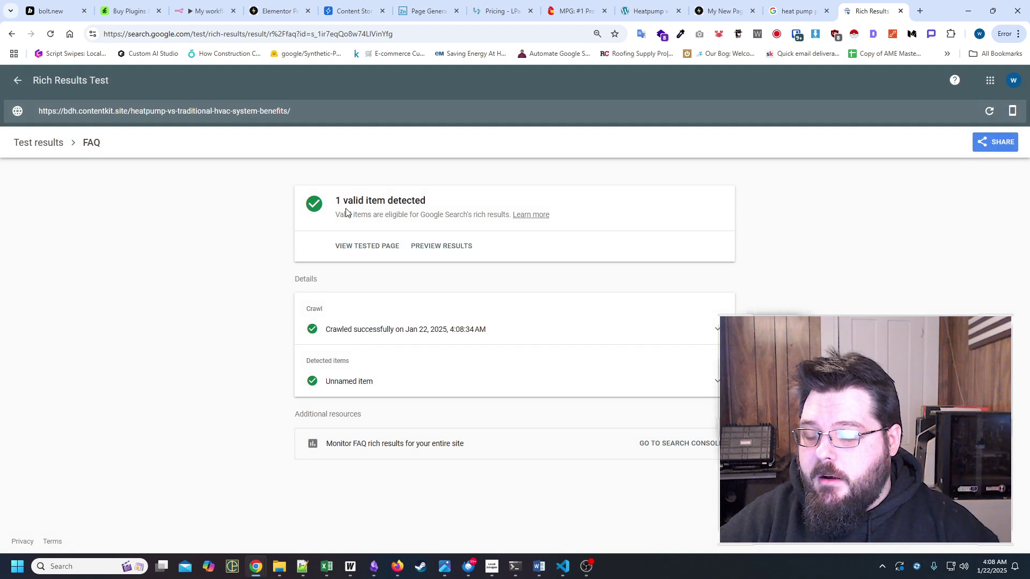
click(428, 382)
scroll(416, 371, down, 5)
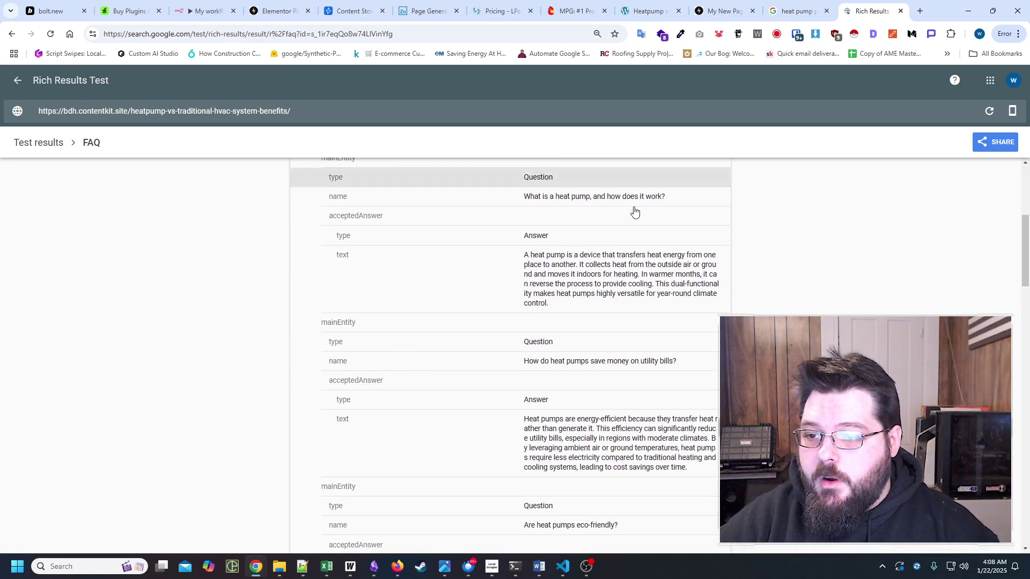
scroll(401, 322, up, 4)
drag(399, 326, 420, 349)
scroll(864, 250, down, 20)
Show the SCREENSHOT view of the tested 'Heatpump vs. Traditional HVAC System Benefits' page and scroll through it
scroll(865, 250, up, 12)
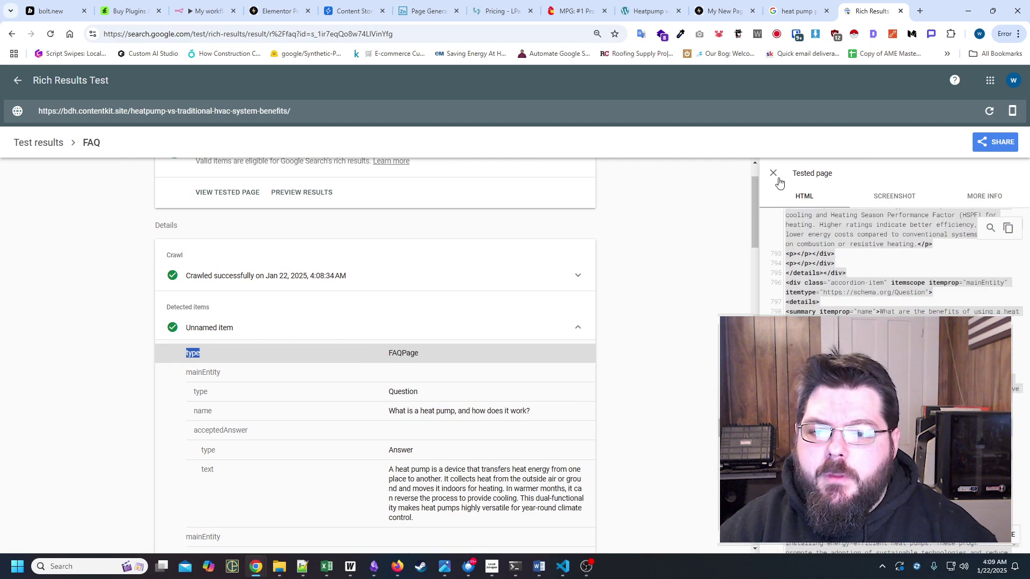
click(883, 206)
scroll(890, 258, down, 10)
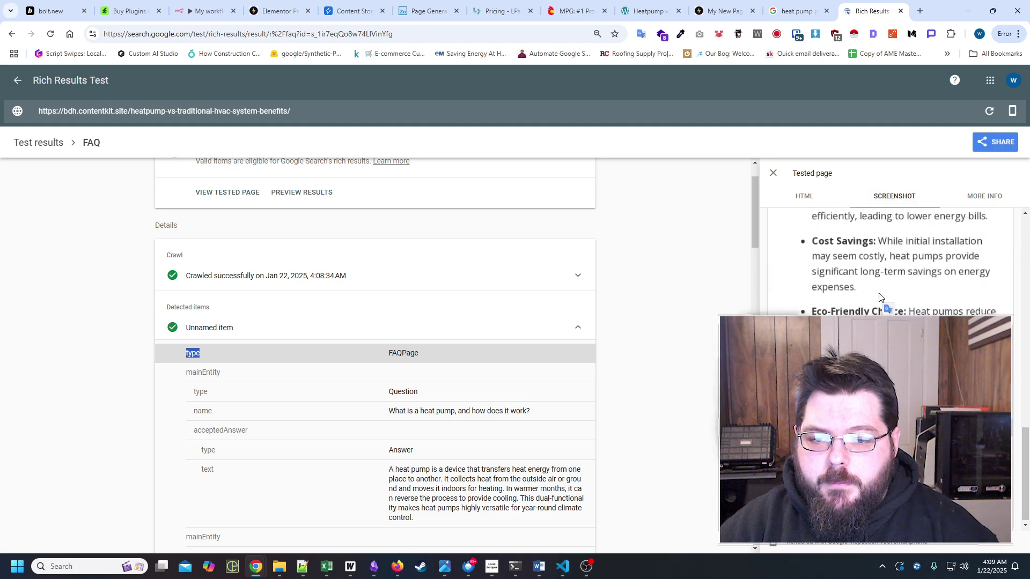
scroll(890, 257, up, 5)
scroll(891, 258, up, 5)
scroll(890, 258, down, 10)
scroll(890, 257, up, 10)
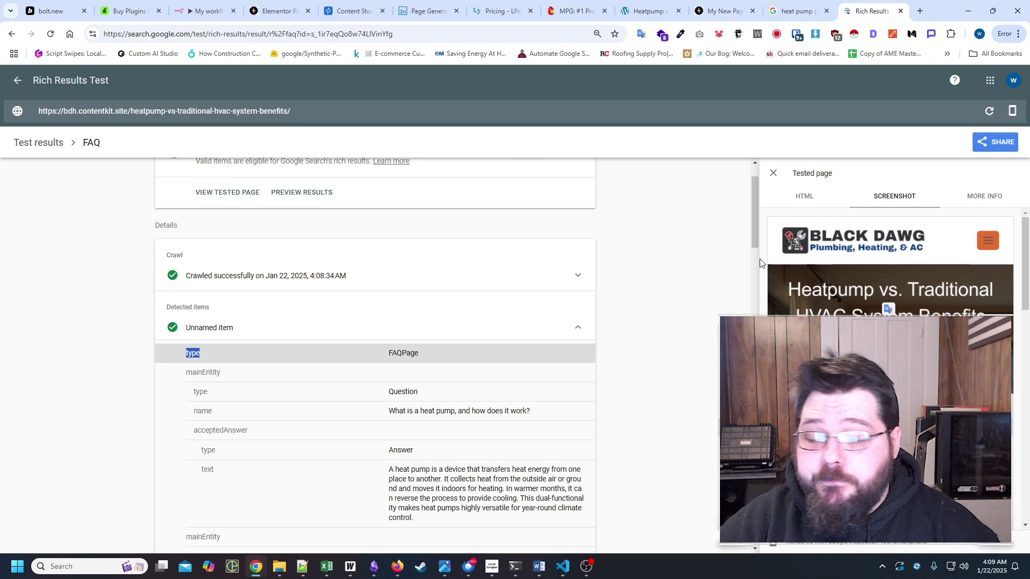
scroll(310, 211, up, 1)
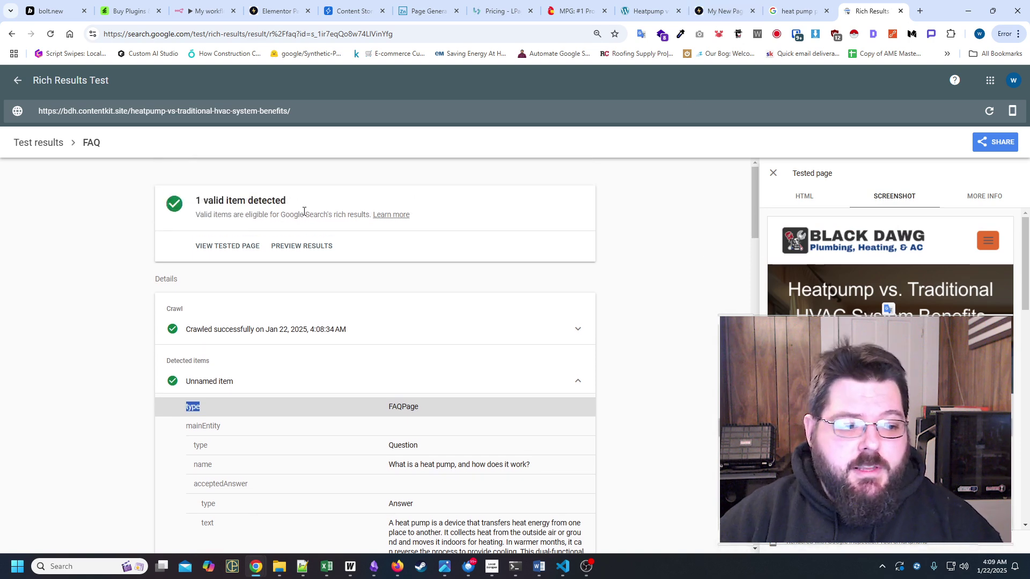